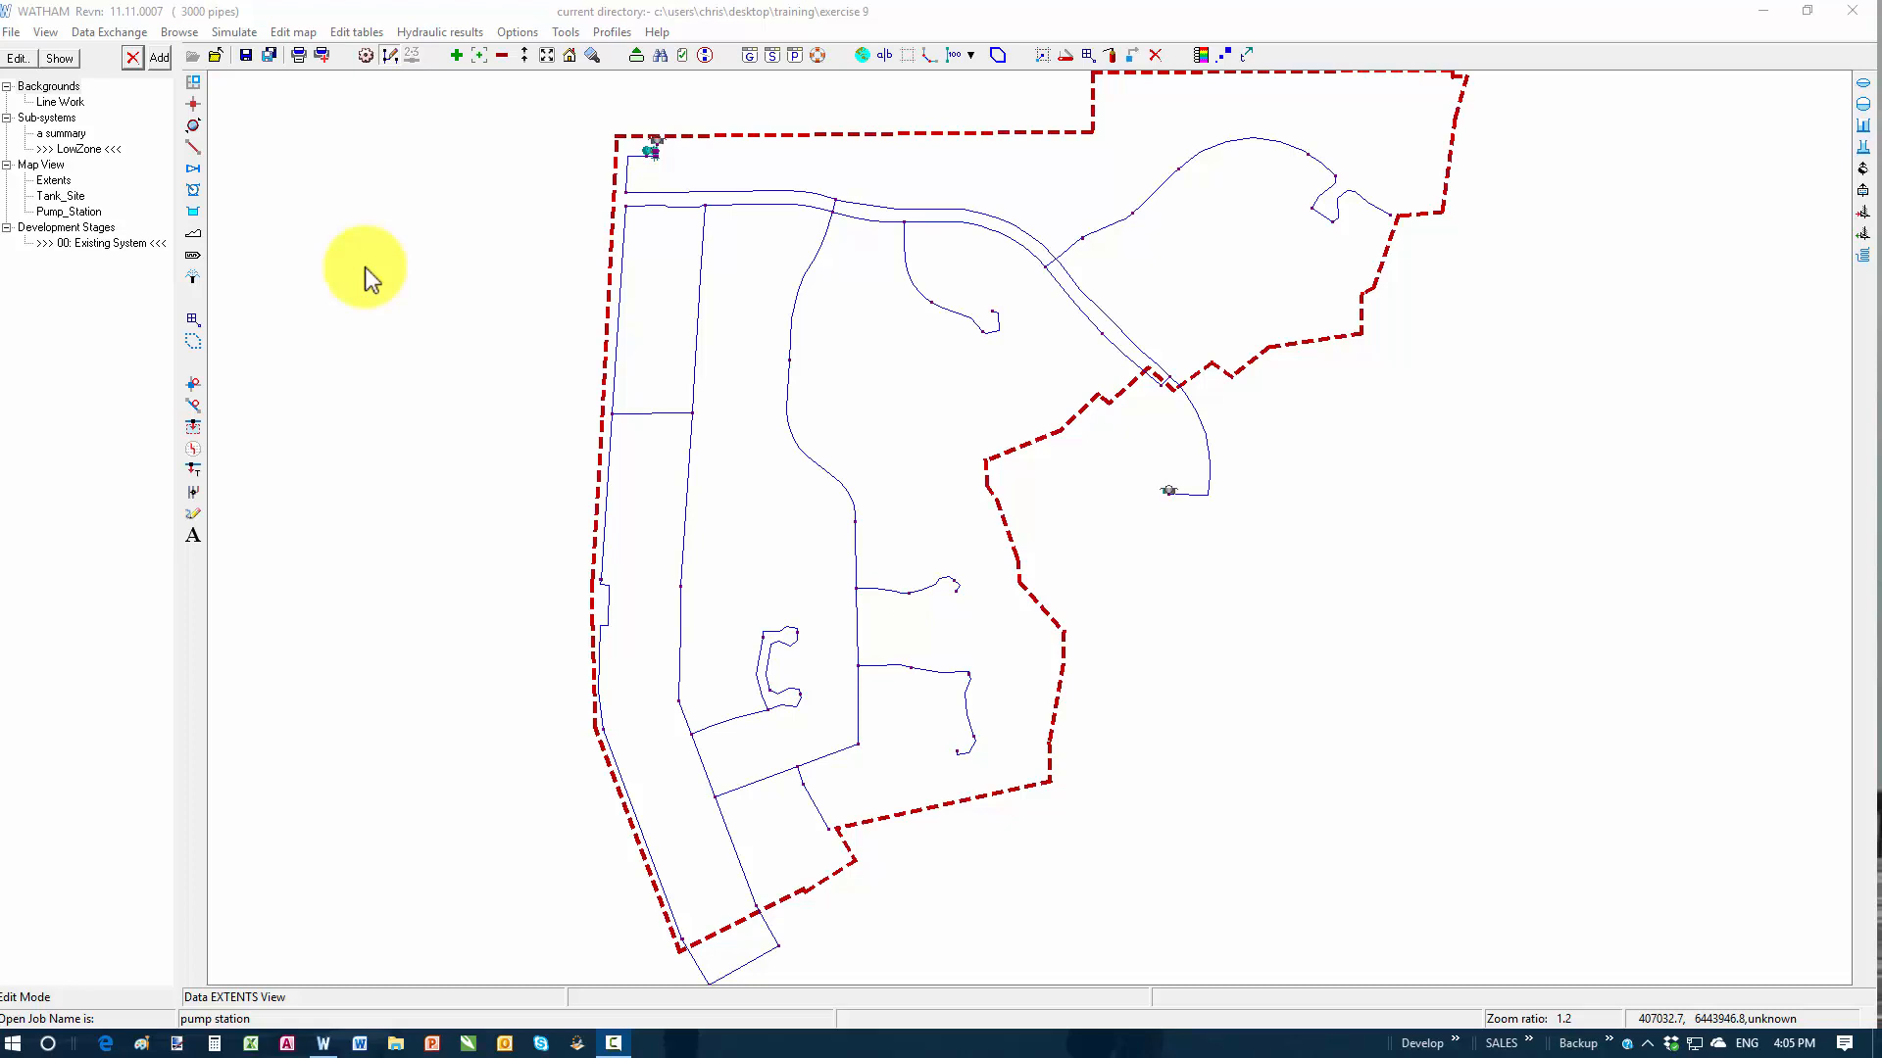
Step: Show the Pump_Station map view and check the closing time in the details of both reflux valves
{"action": "left_click", "coordinate": [96, 212]}
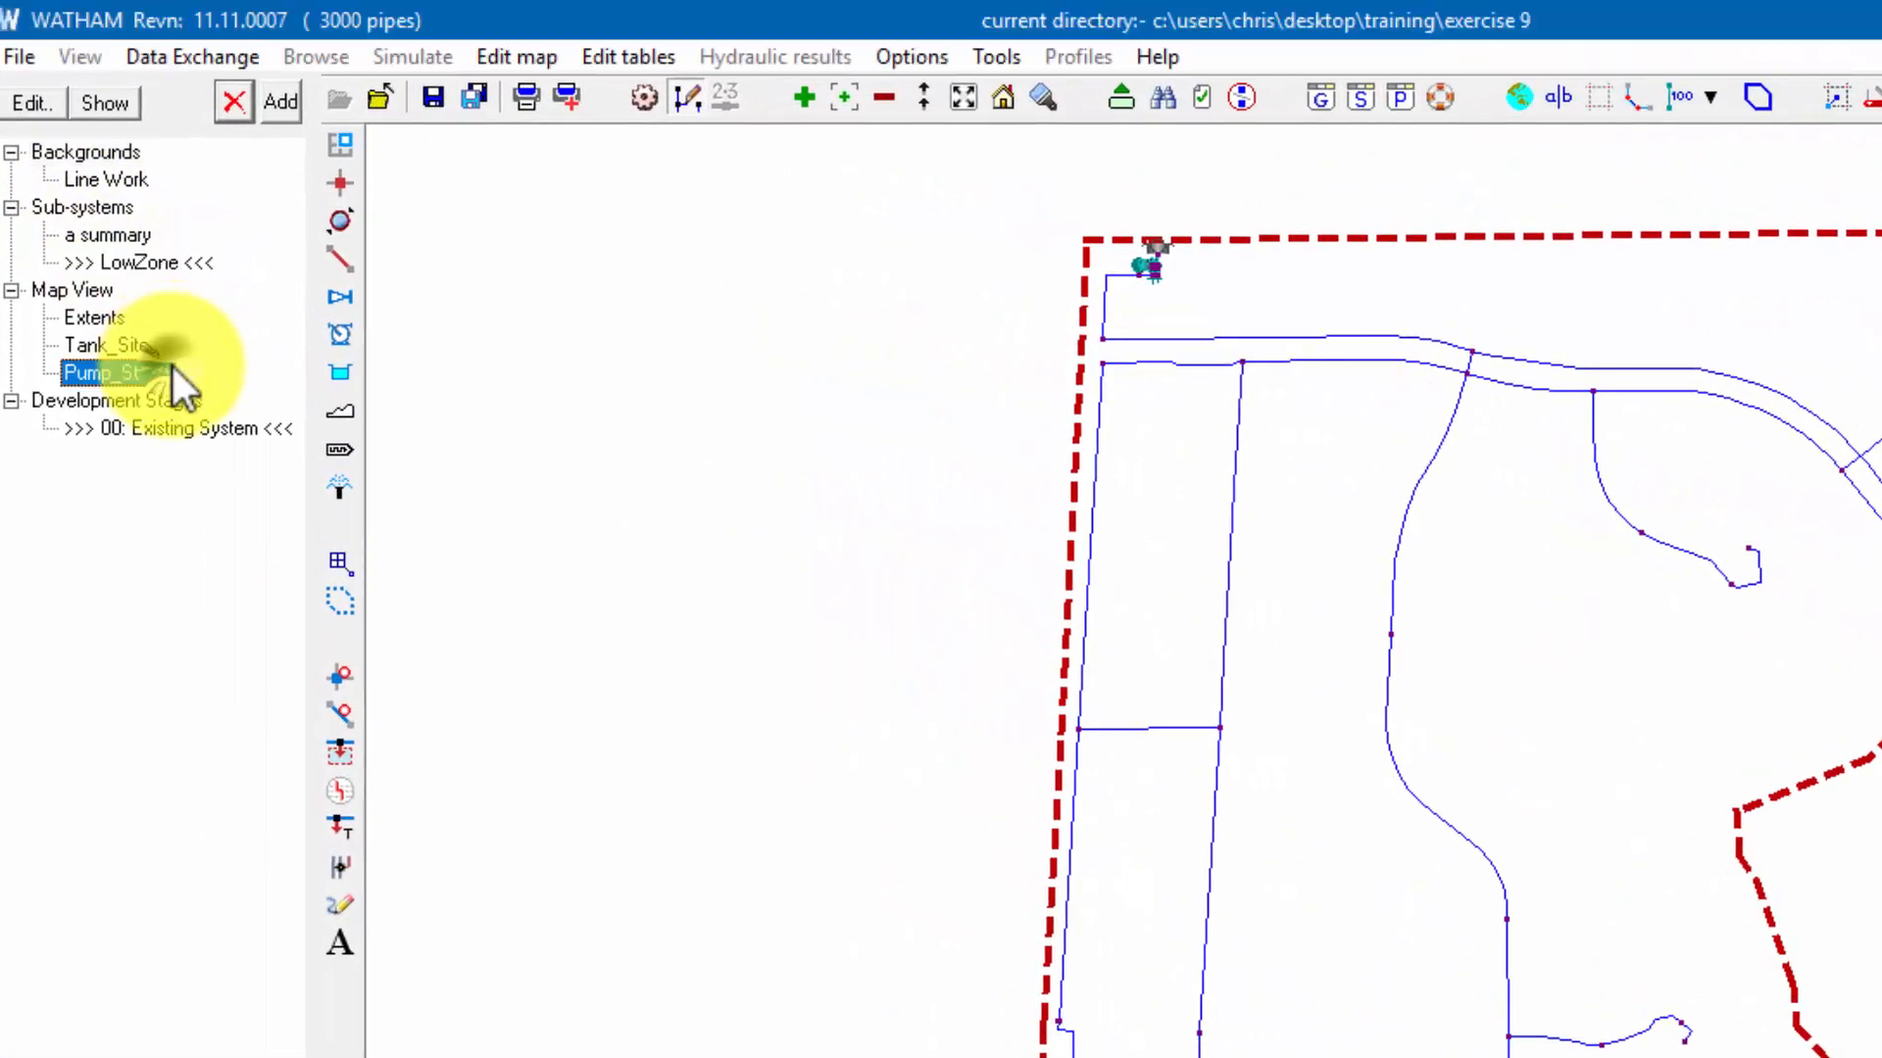
{"action": "left_click", "coordinate": [126, 106]}
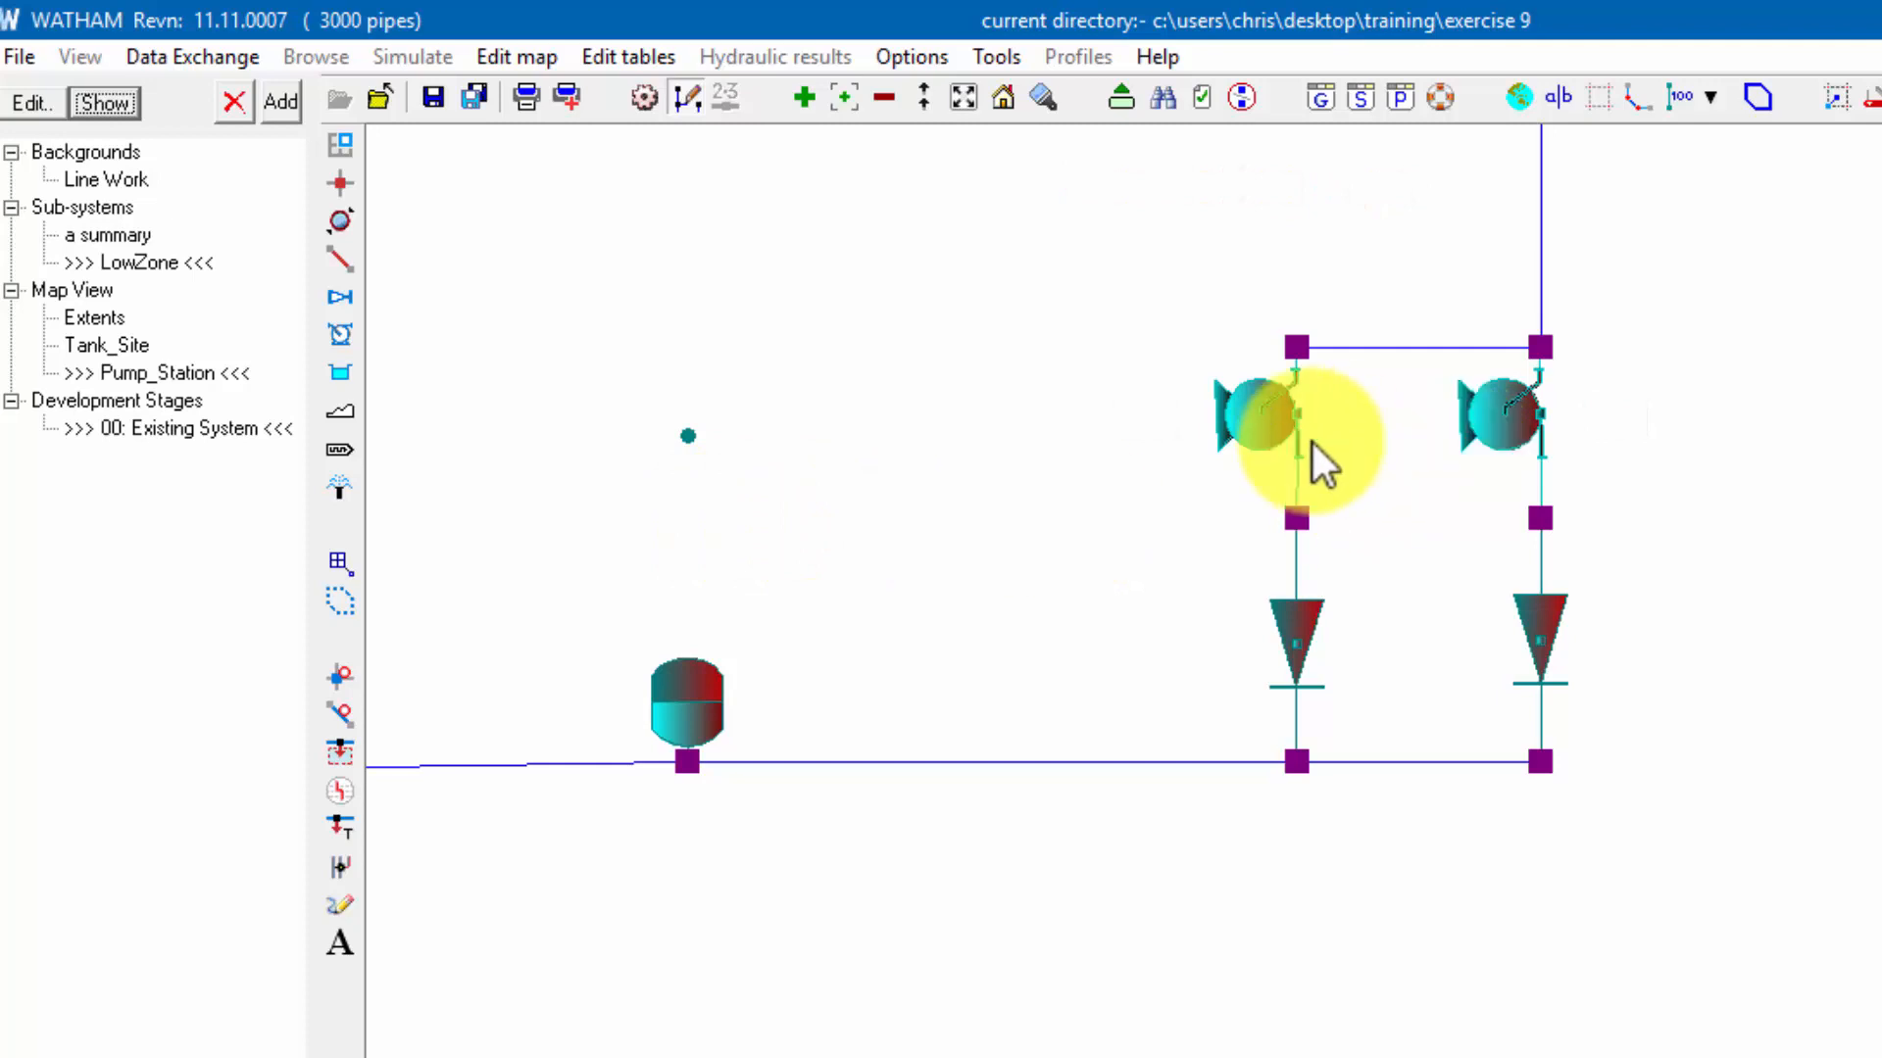
{"action": "right_click", "coordinate": [1541, 643]}
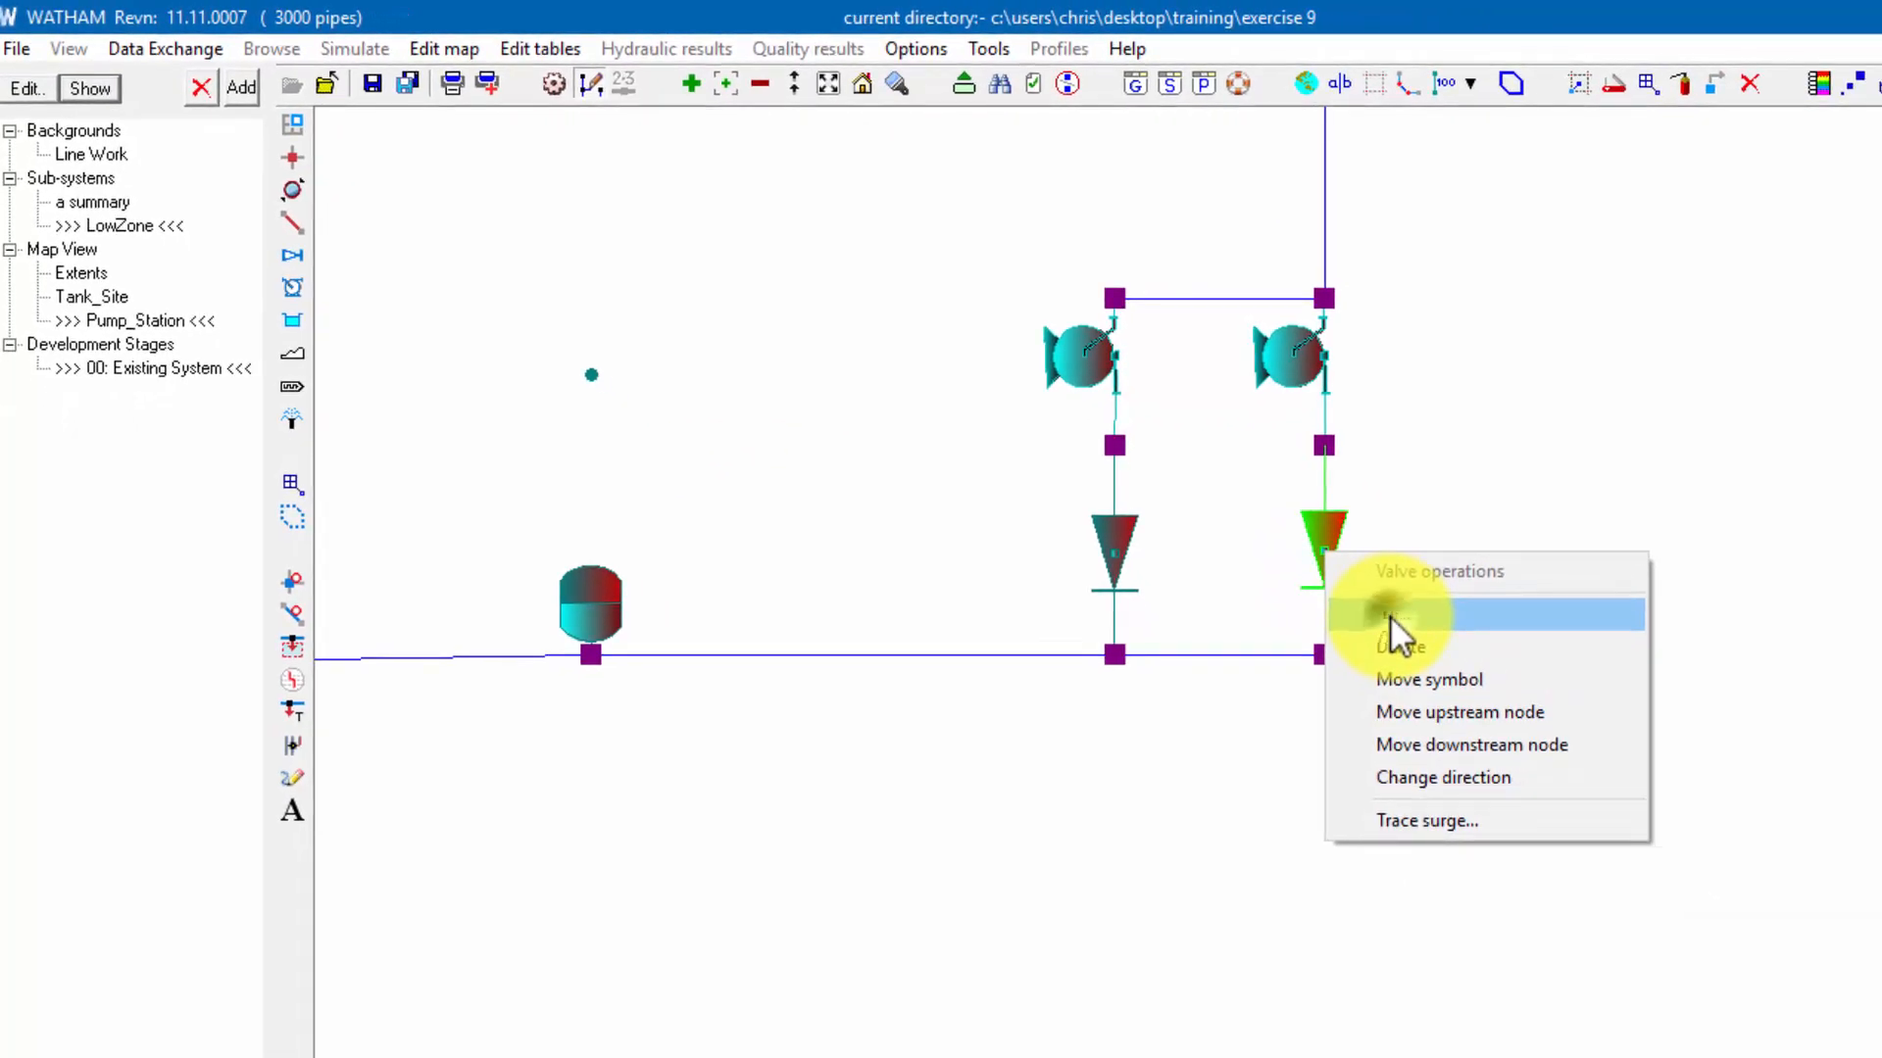
{"action": "left_click", "coordinate": [1607, 707]}
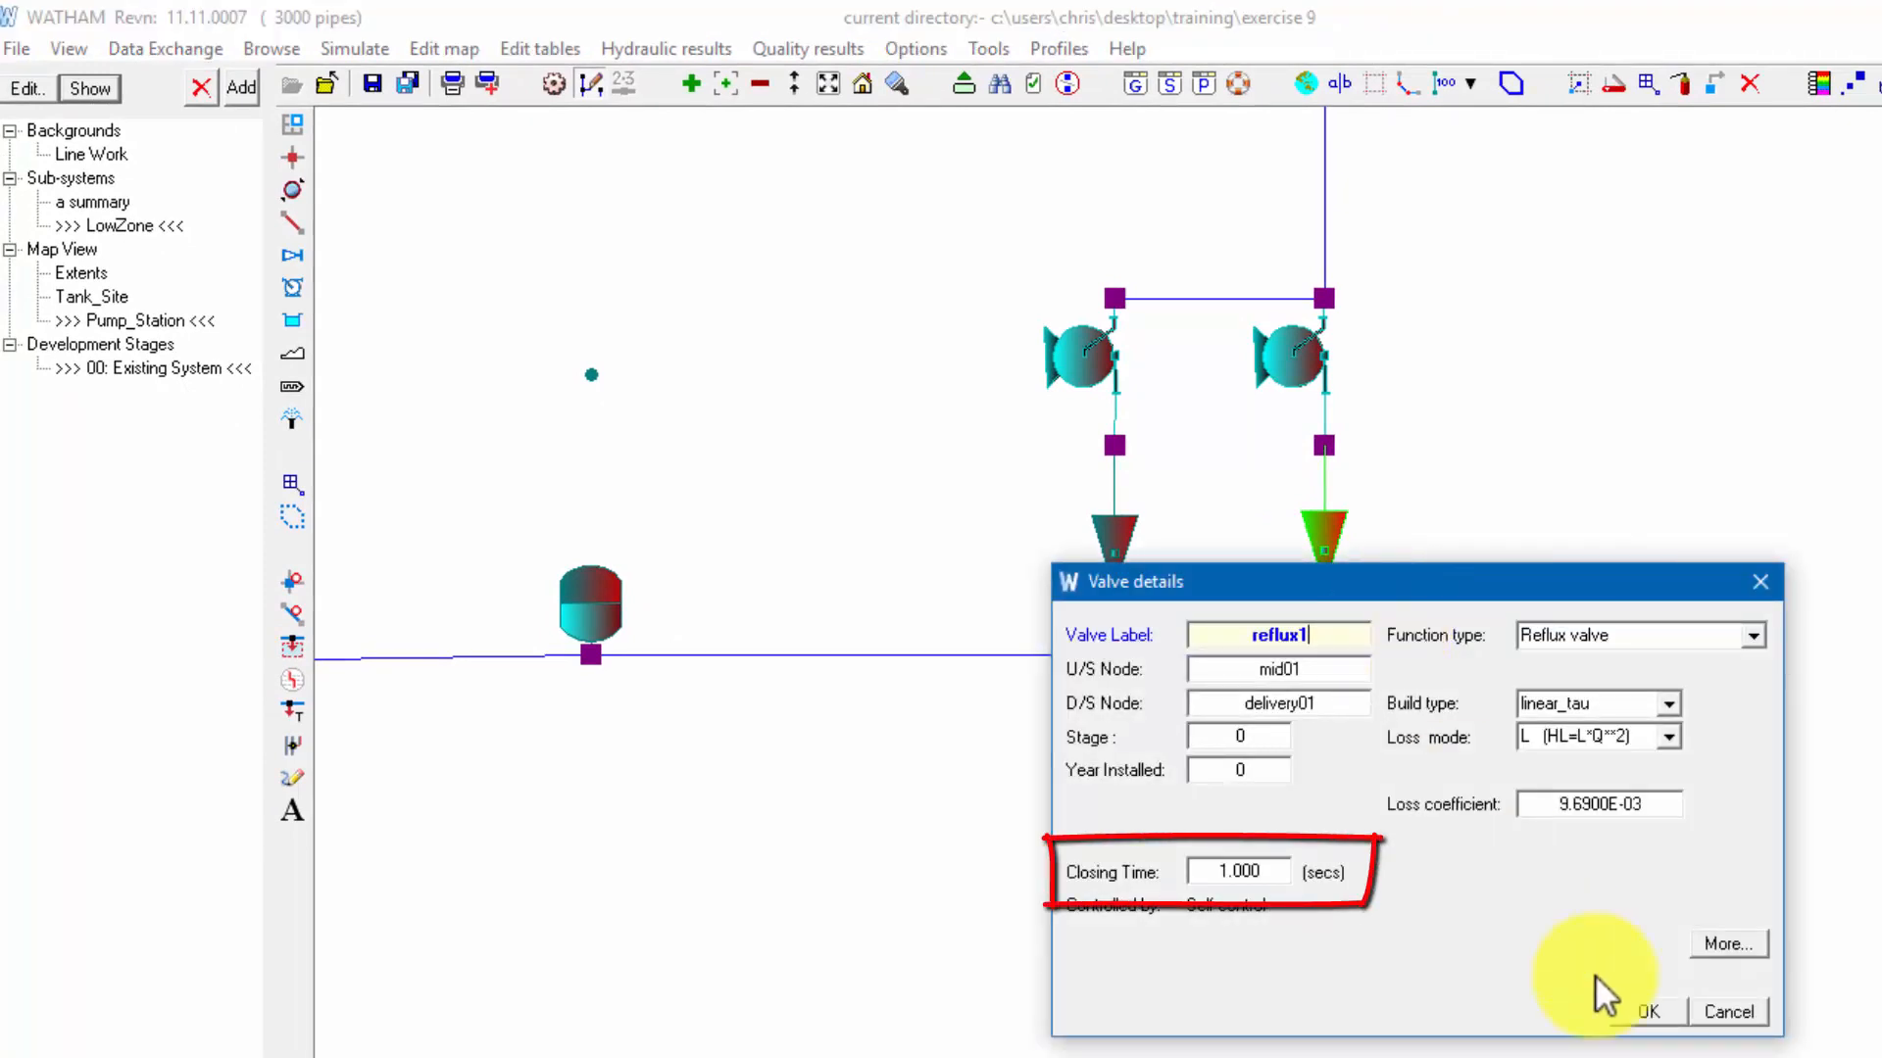
{"action": "left_click", "coordinate": [1716, 1011]}
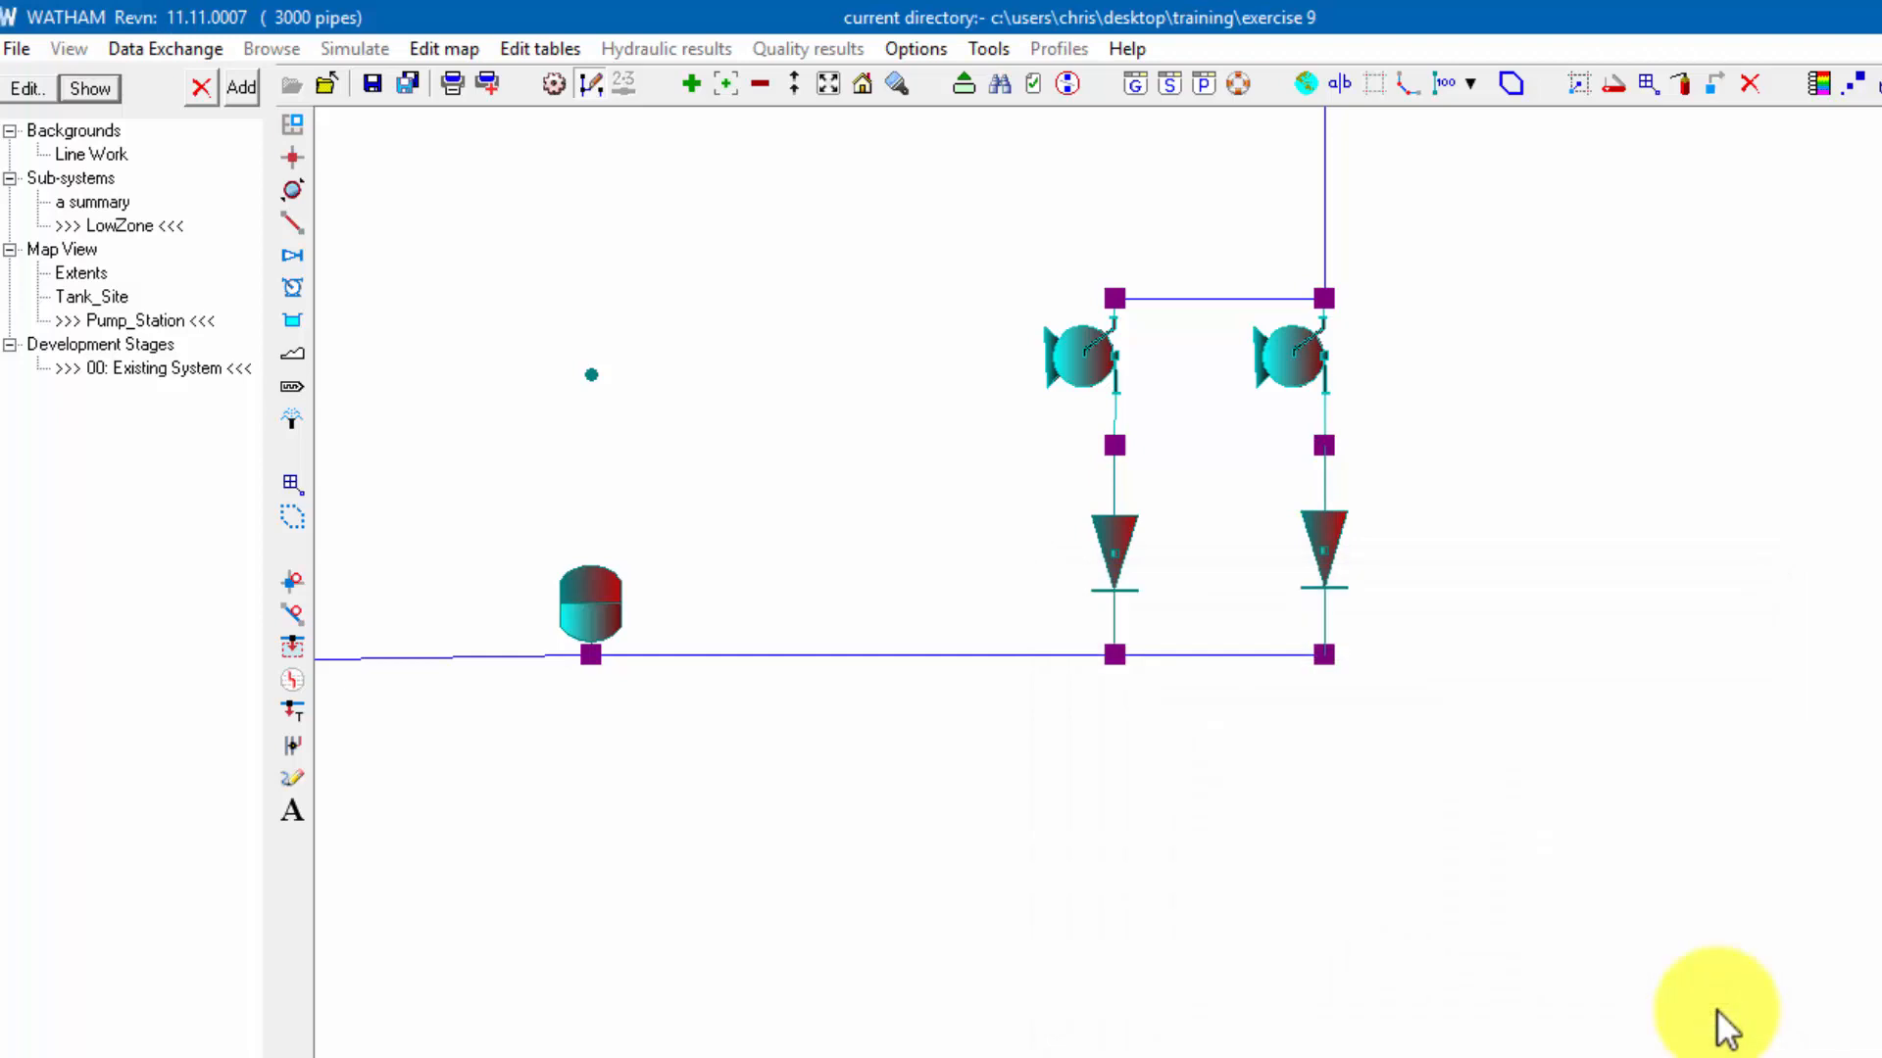
{"action": "right_click", "coordinate": [1113, 553]}
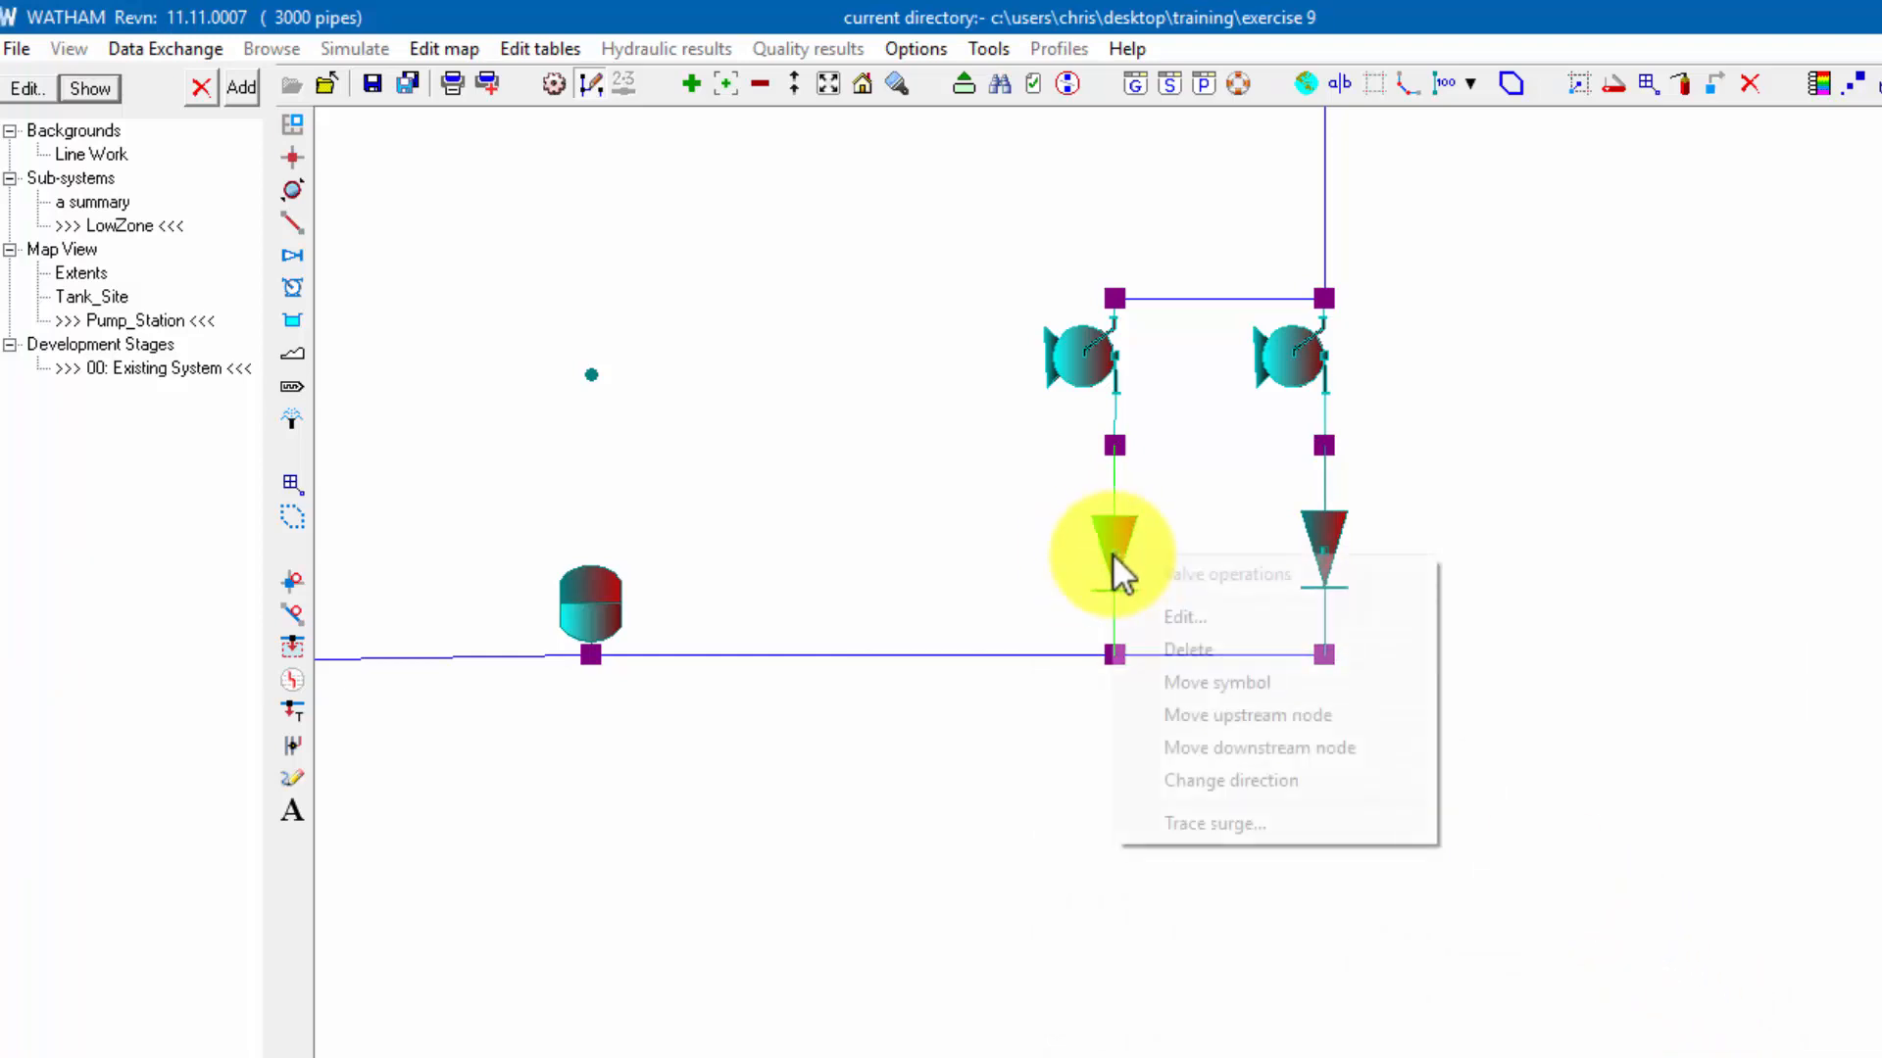
{"action": "left_click", "coordinate": [1191, 620]}
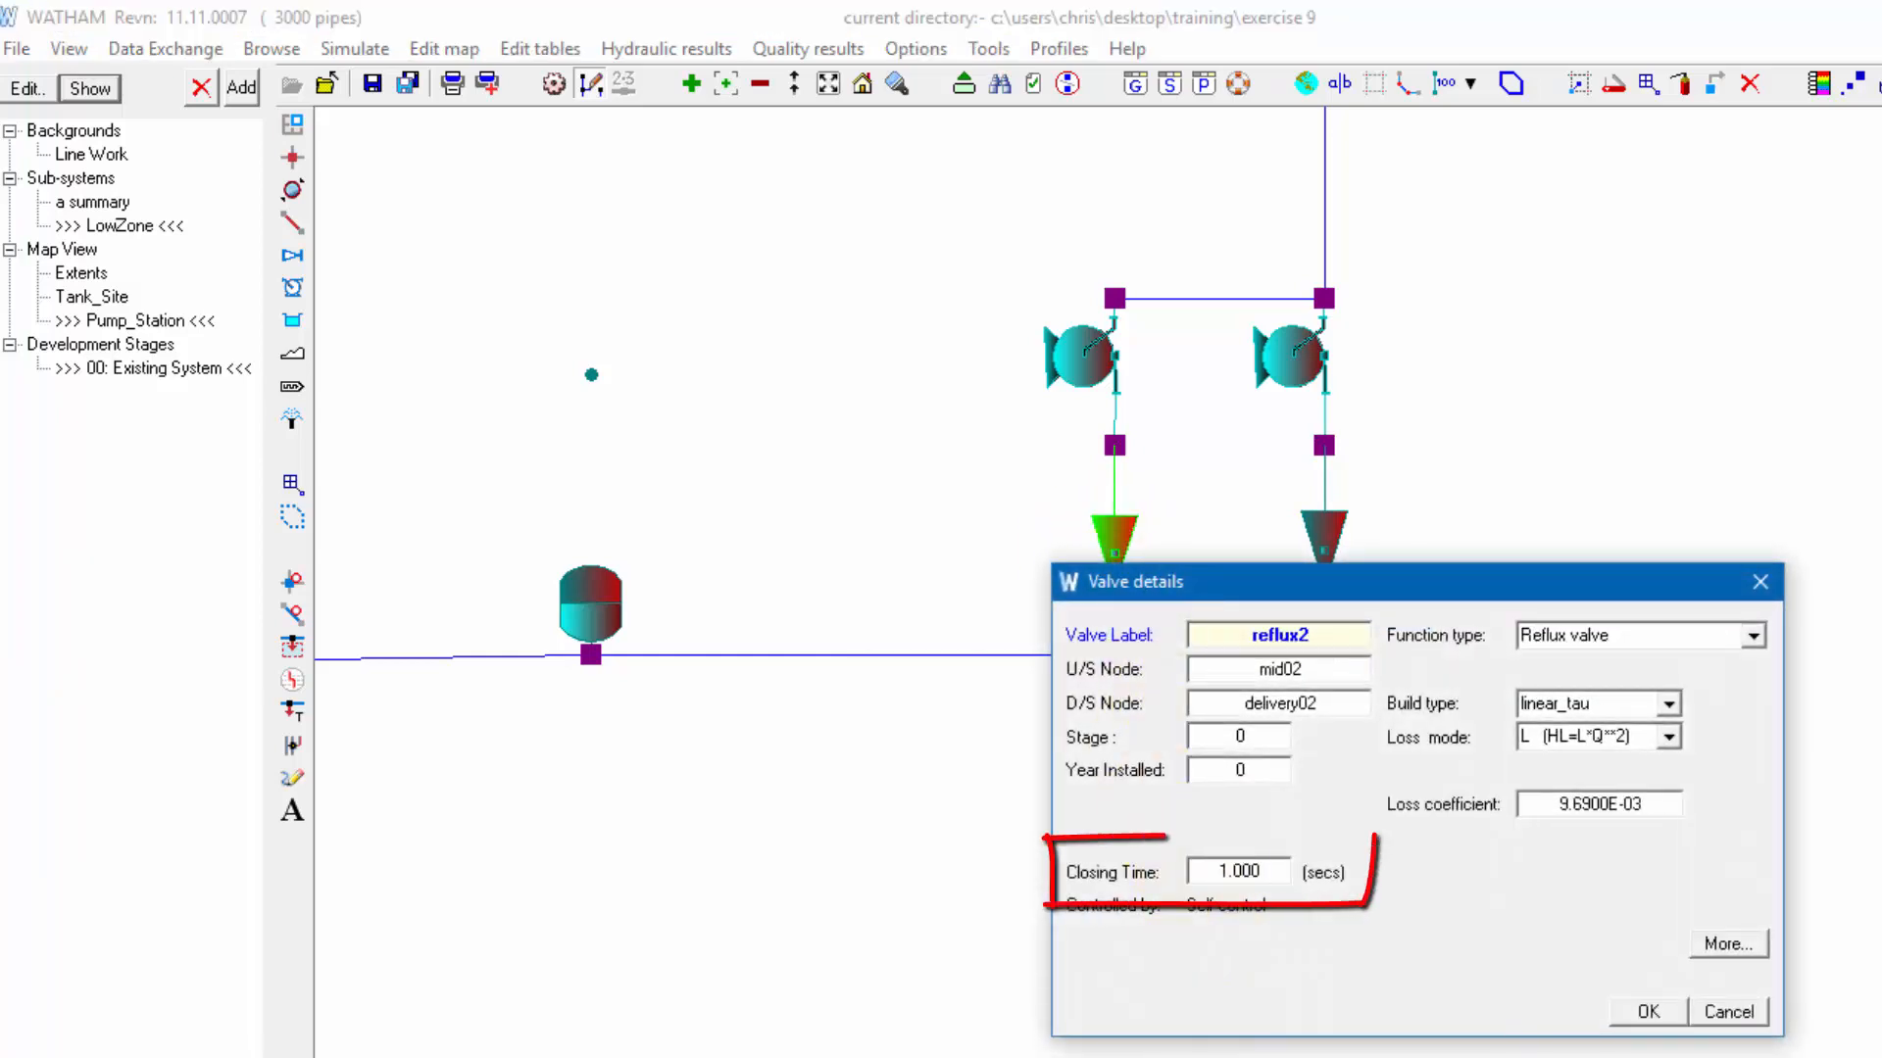
{"action": "left_click", "coordinate": [1727, 1015]}
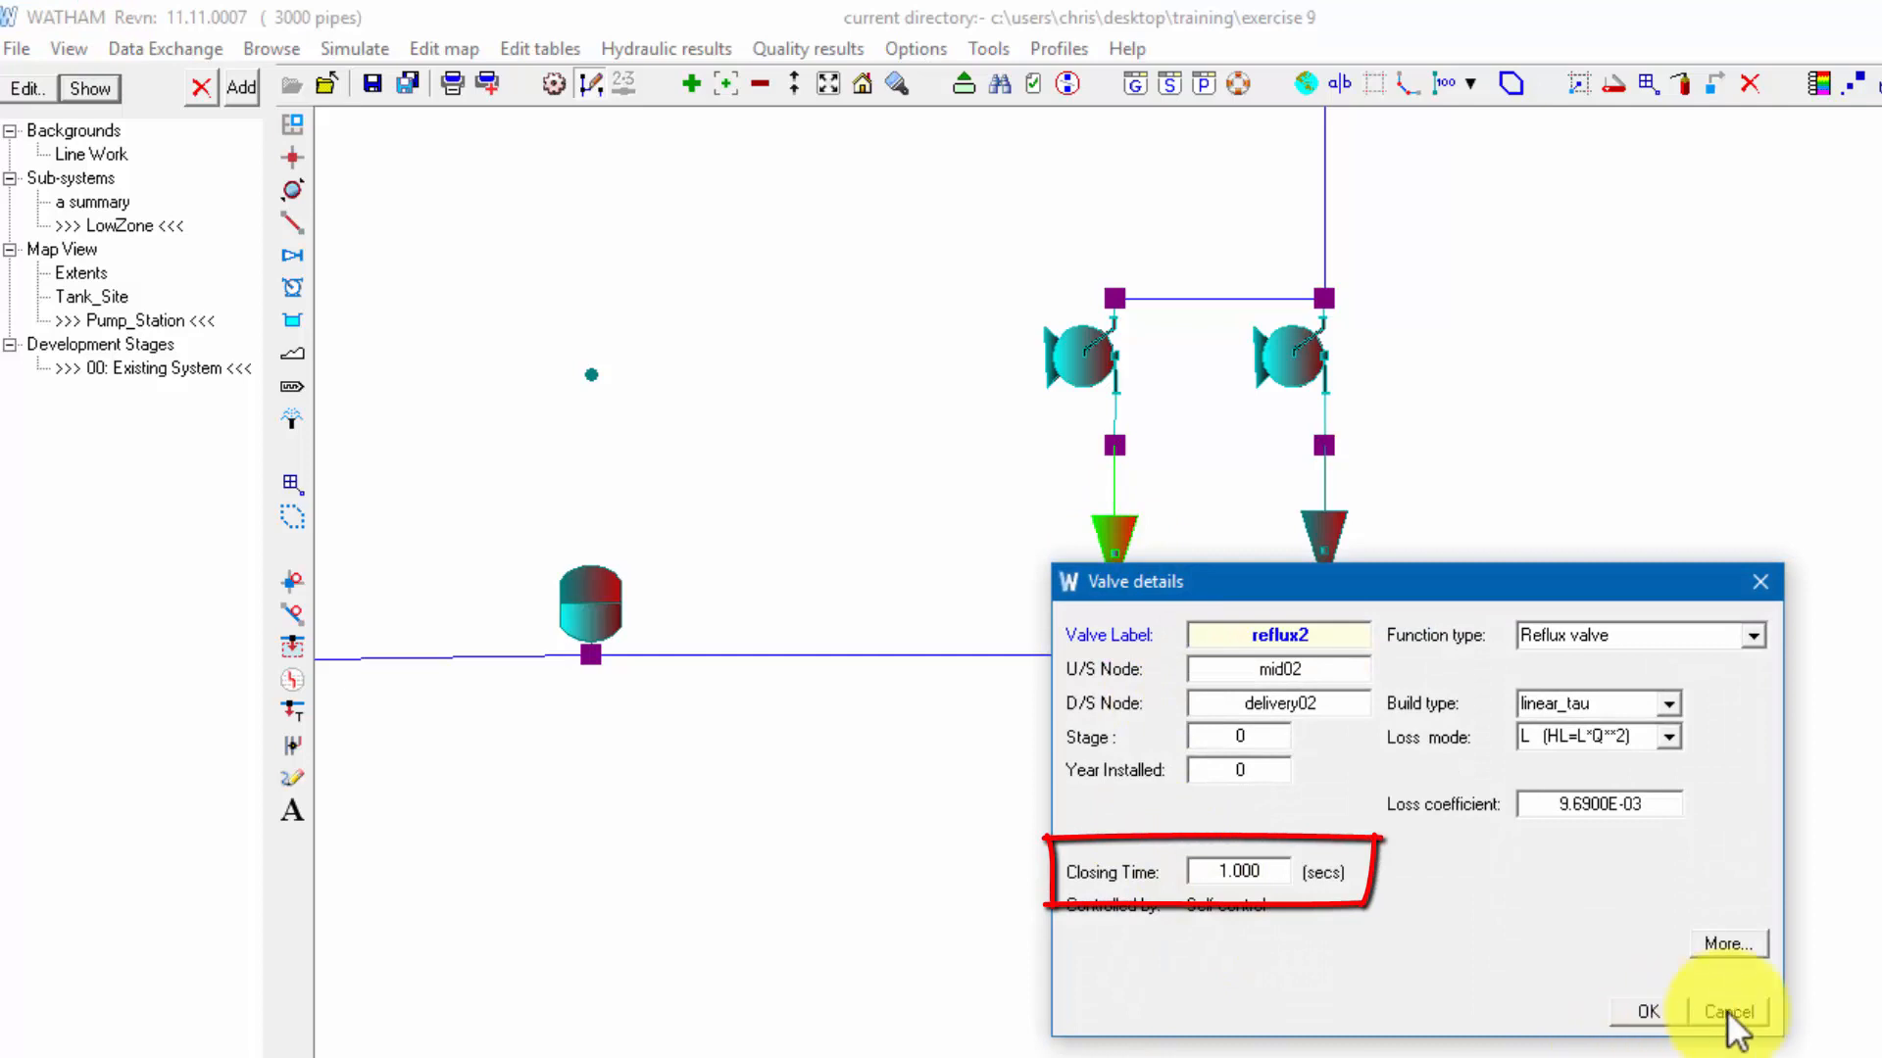
{"action": "left_click", "coordinate": [1727, 1014]}
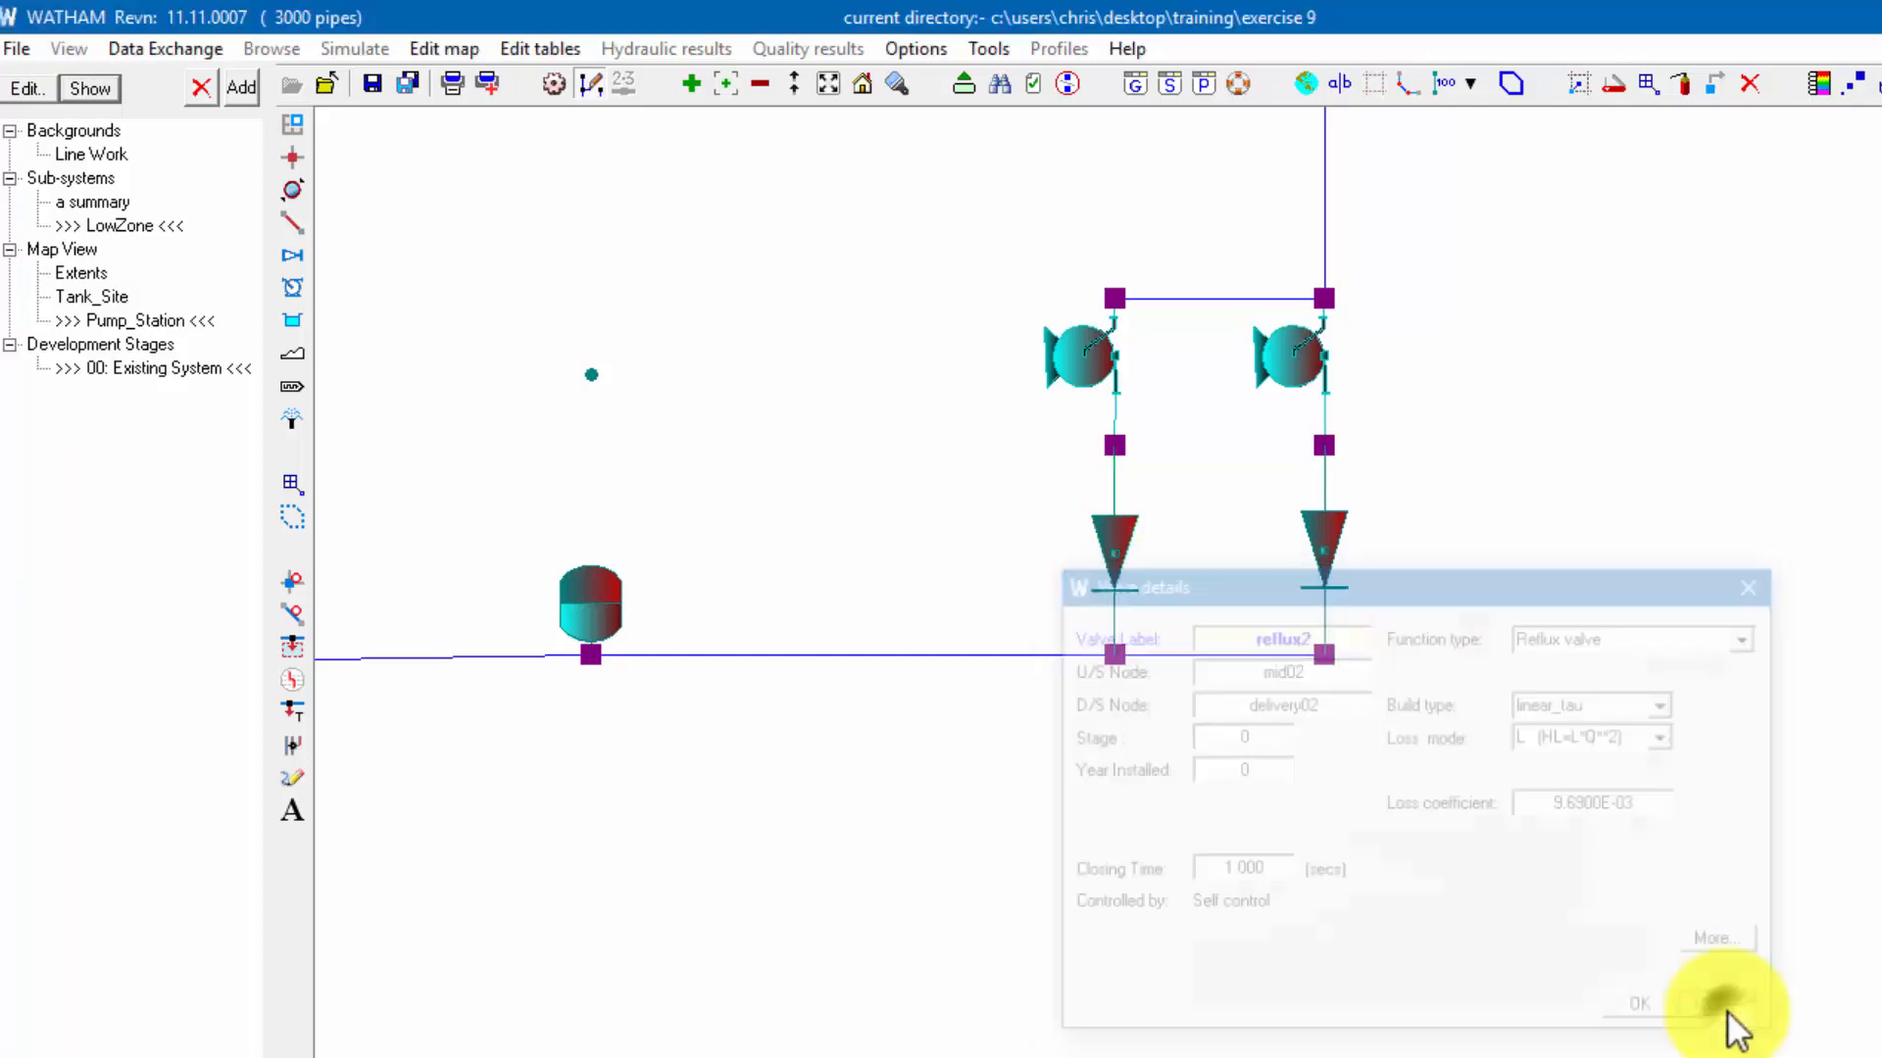
Step: Inspect the surge action settings of both pumps, pump2 first and pump1 second, without changing them
{"action": "right_click", "coordinate": [1118, 370]}
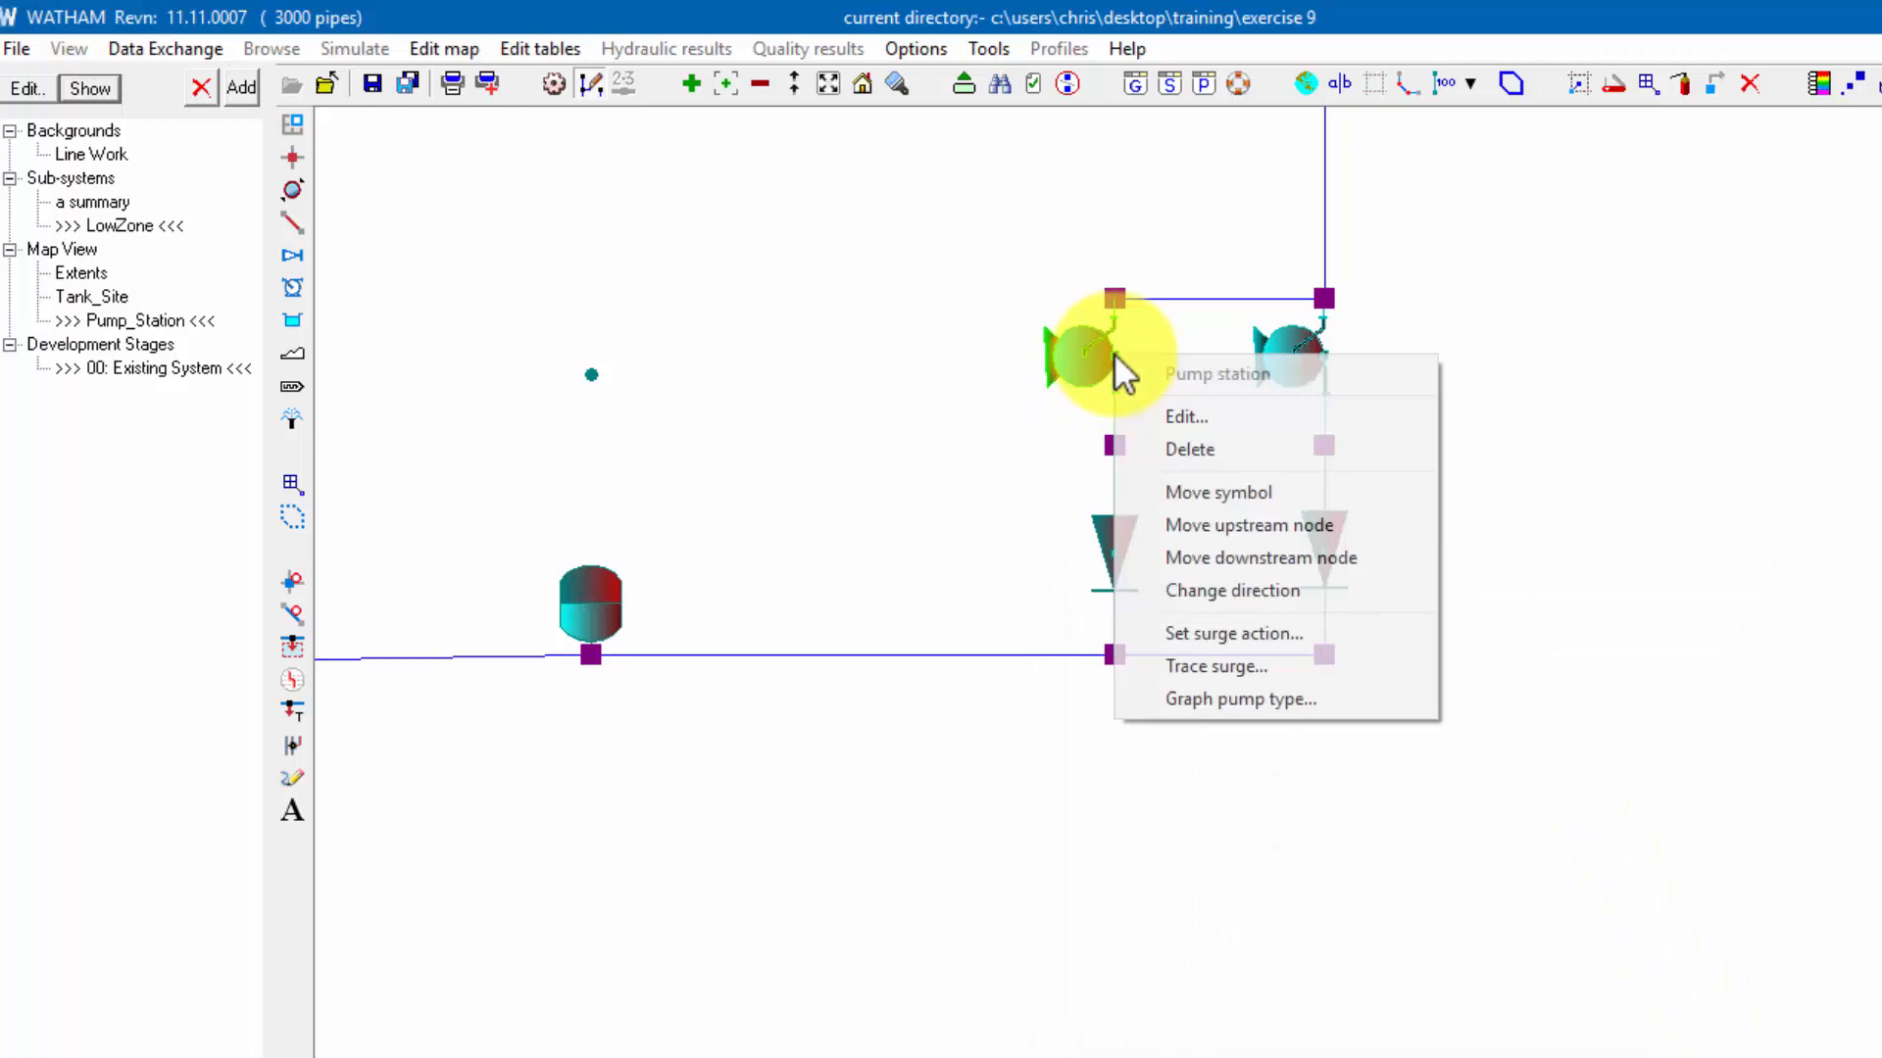
{"action": "left_click", "coordinate": [1231, 633]}
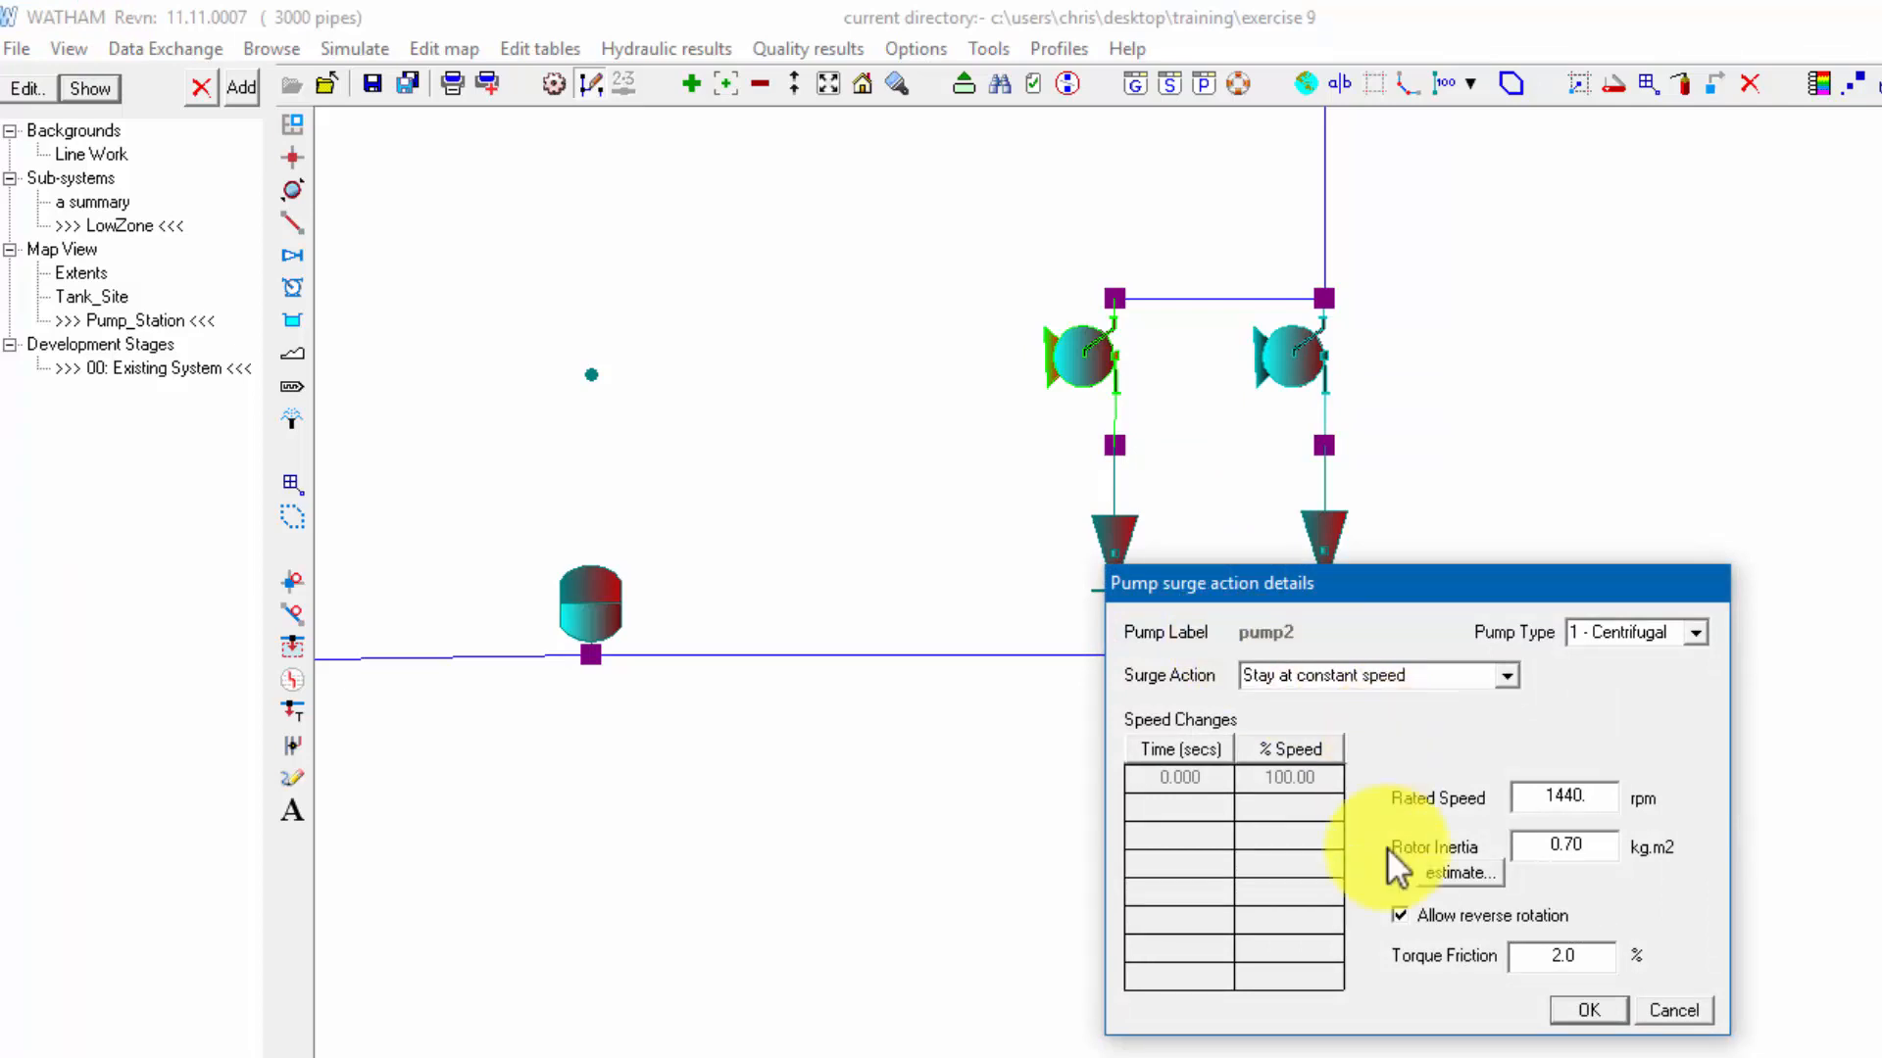
{"action": "left_click", "coordinate": [1676, 1010]}
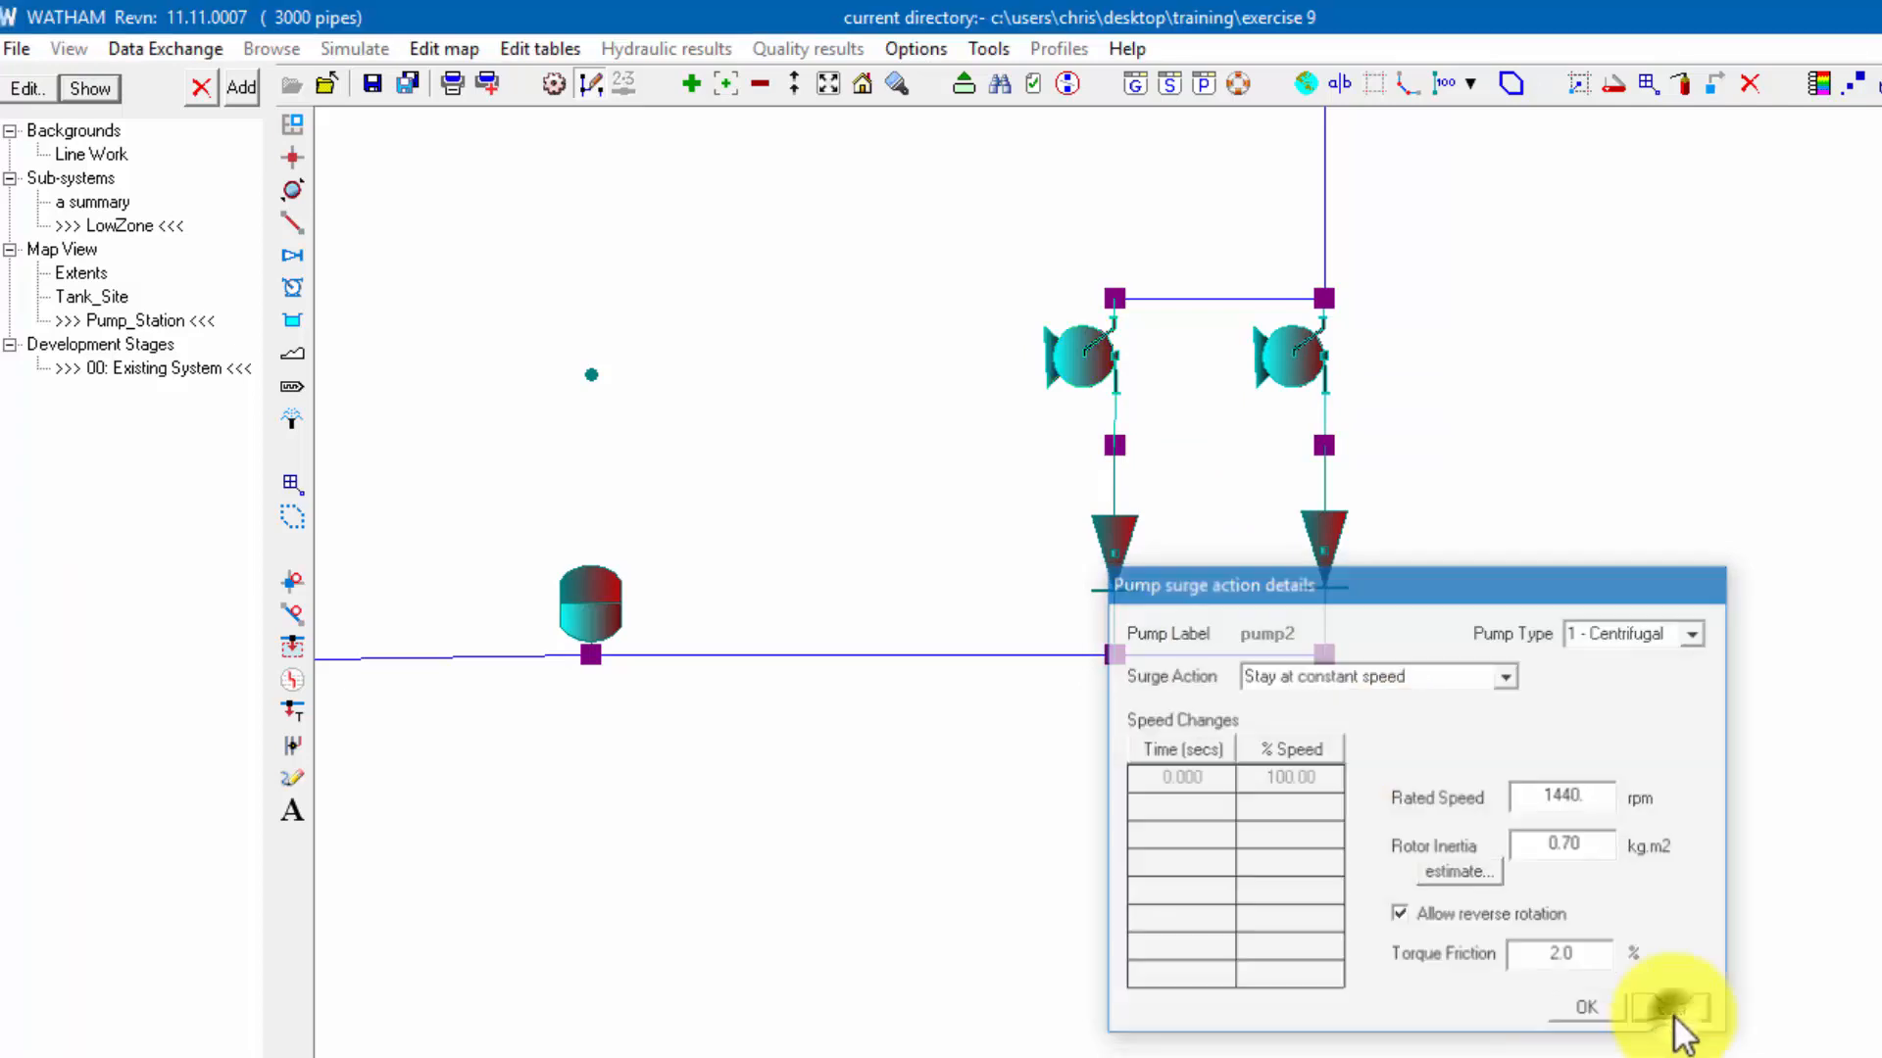
{"action": "right_click", "coordinate": [1327, 371]}
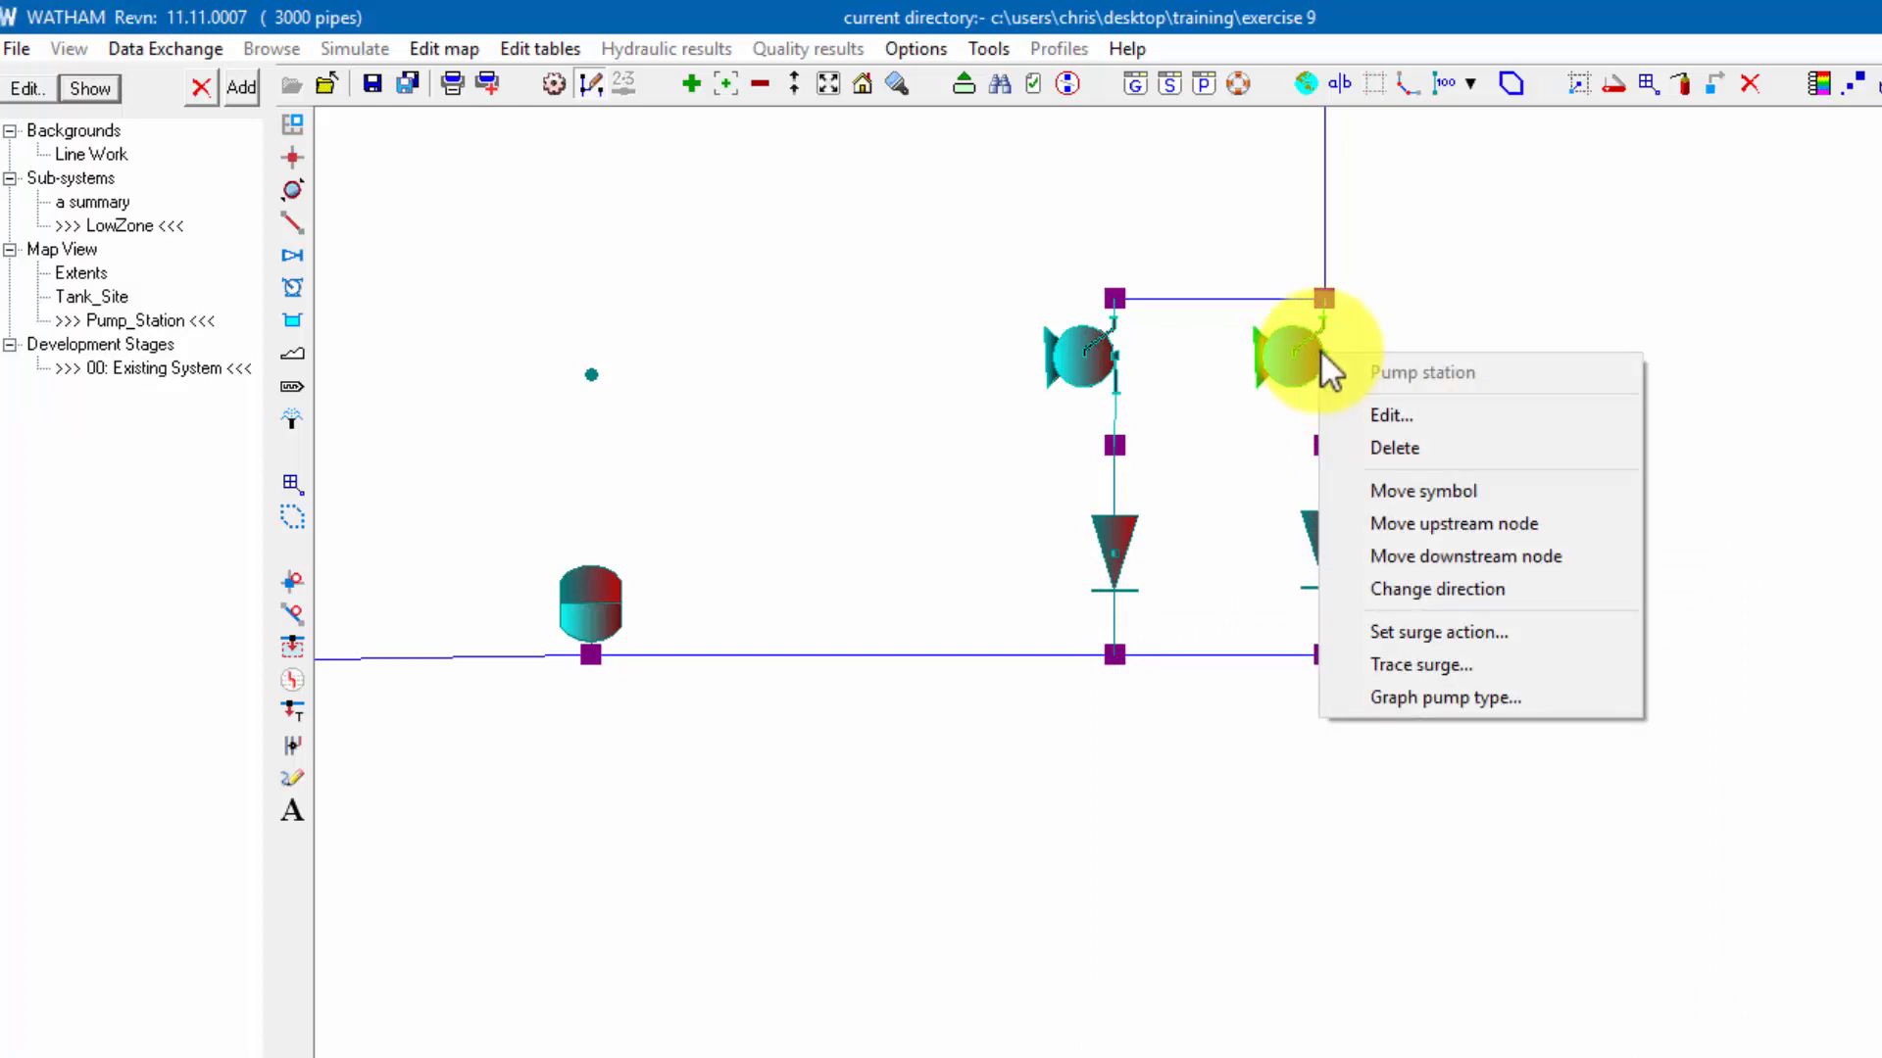
{"action": "left_click", "coordinate": [1415, 629]}
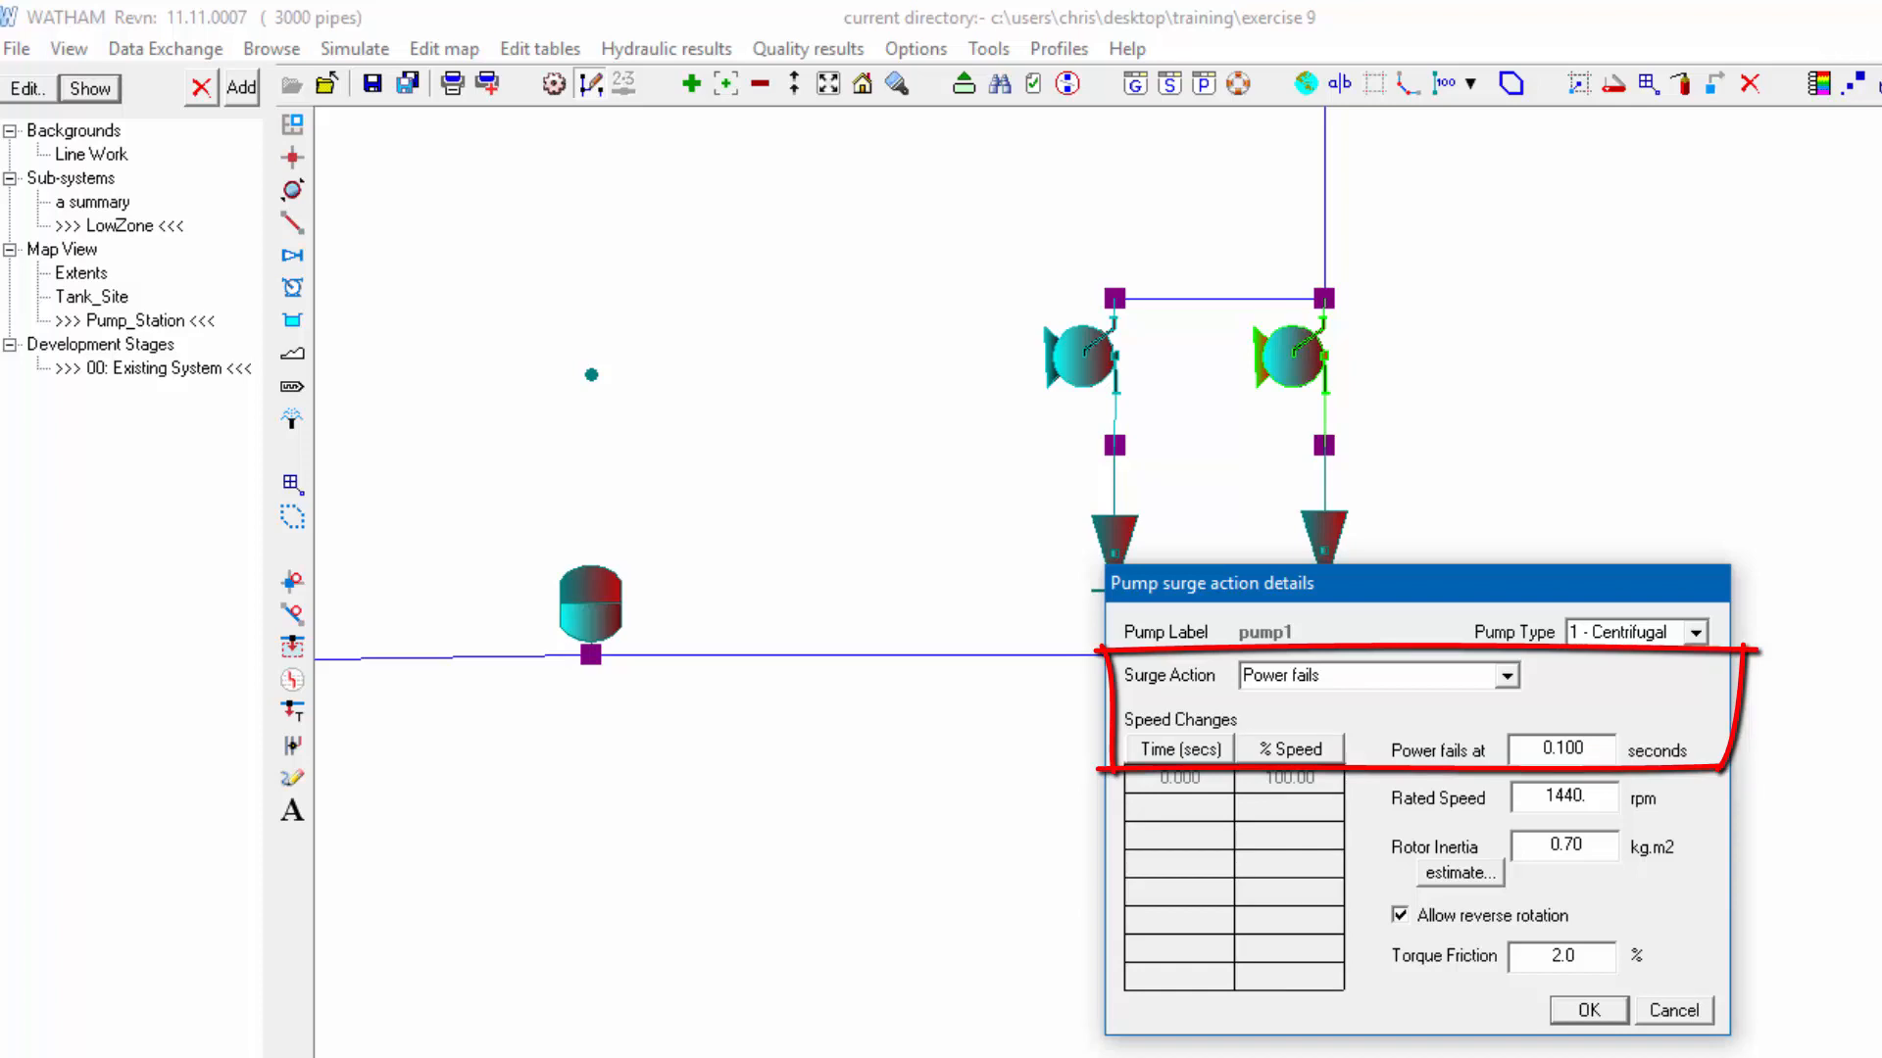
{"action": "left_click", "coordinate": [1684, 1009]}
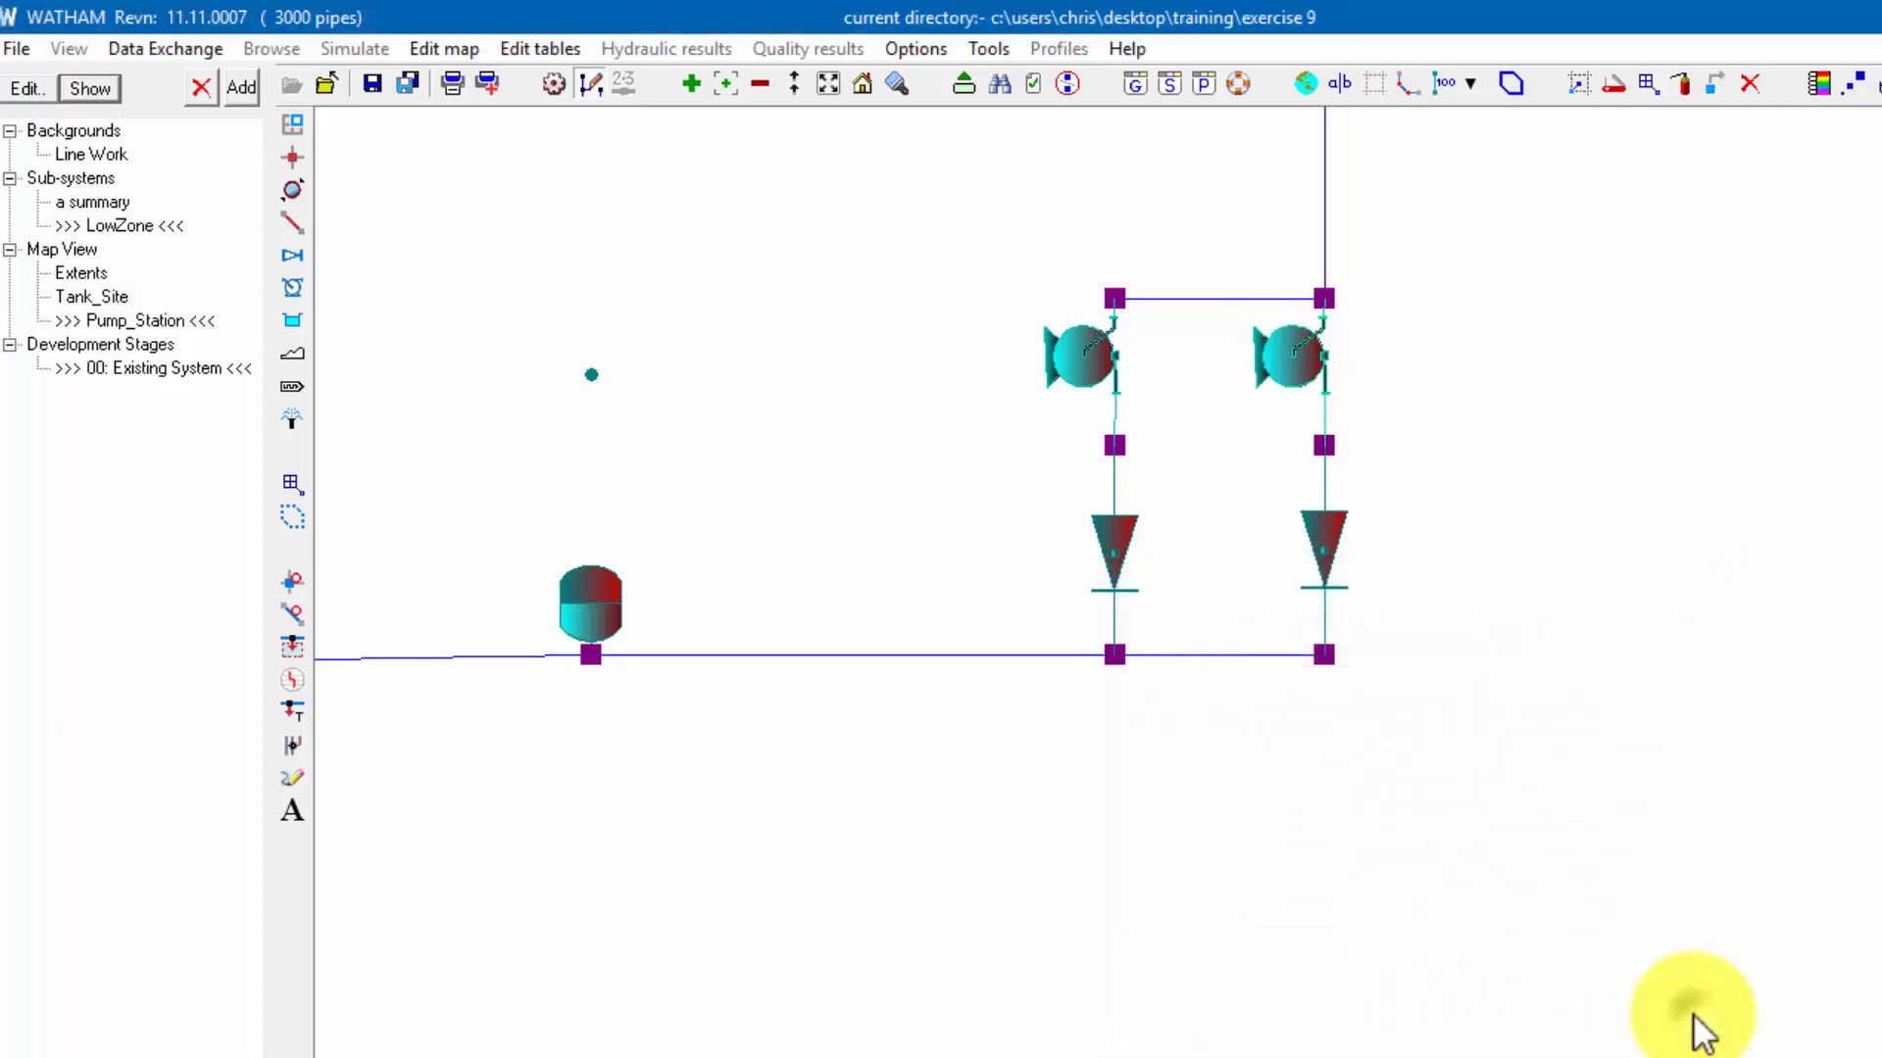
Step: Run the hydraulic simulation and start the transient simulator from the 7-00pm start time event
{"action": "left_click", "coordinate": [552, 84]}
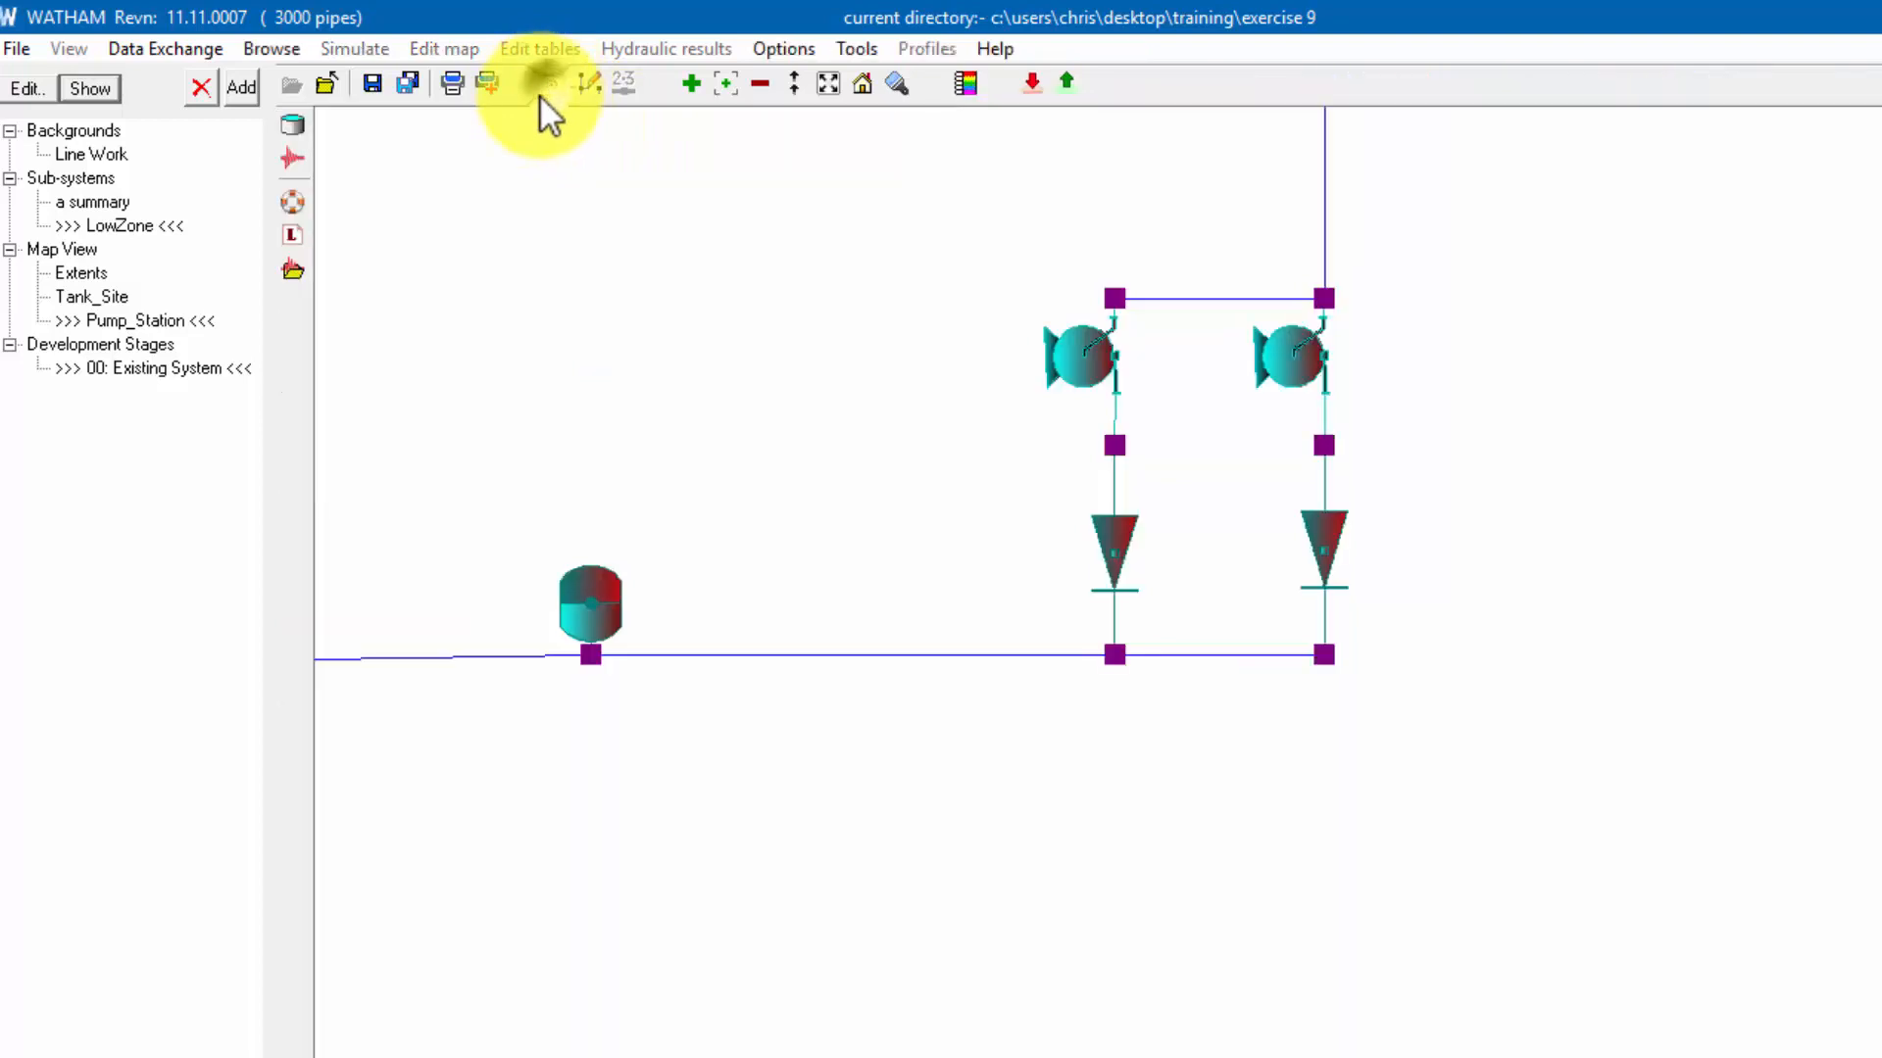
{"action": "left_click", "coordinate": [292, 123]}
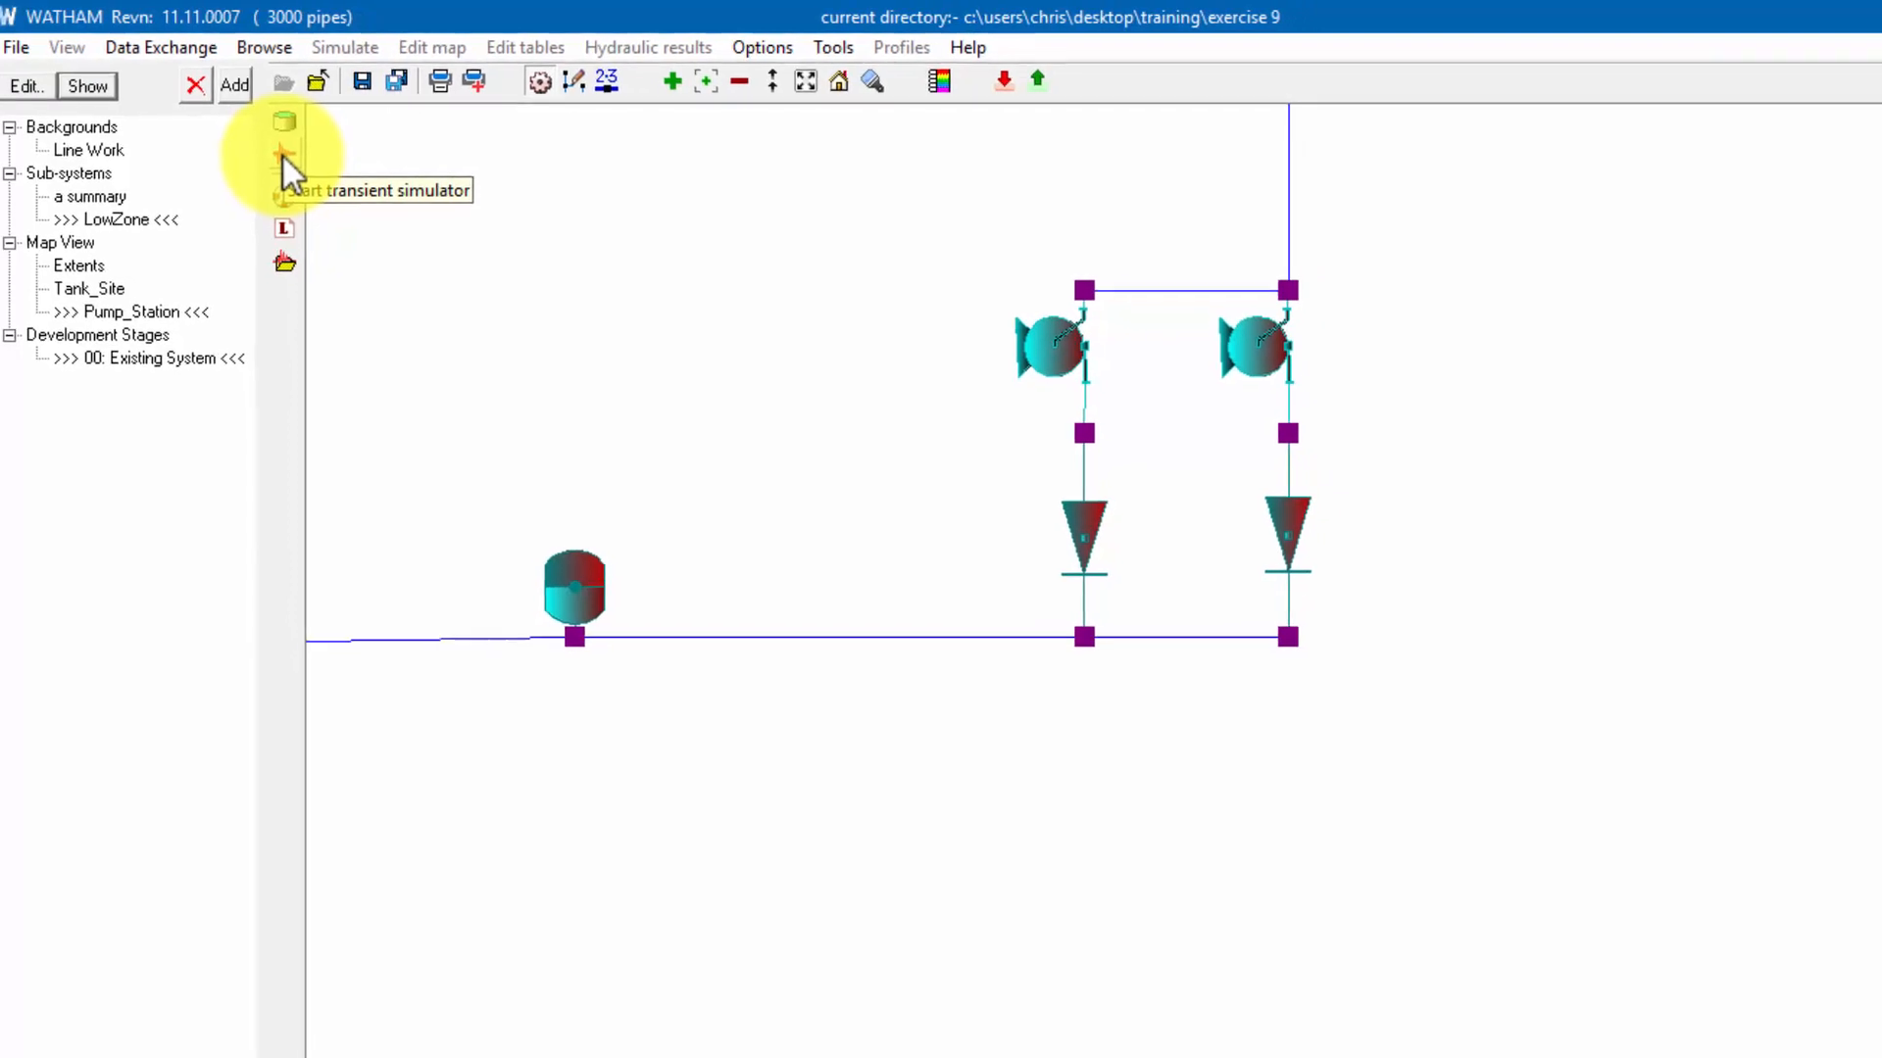
{"action": "left_click", "coordinate": [284, 157]}
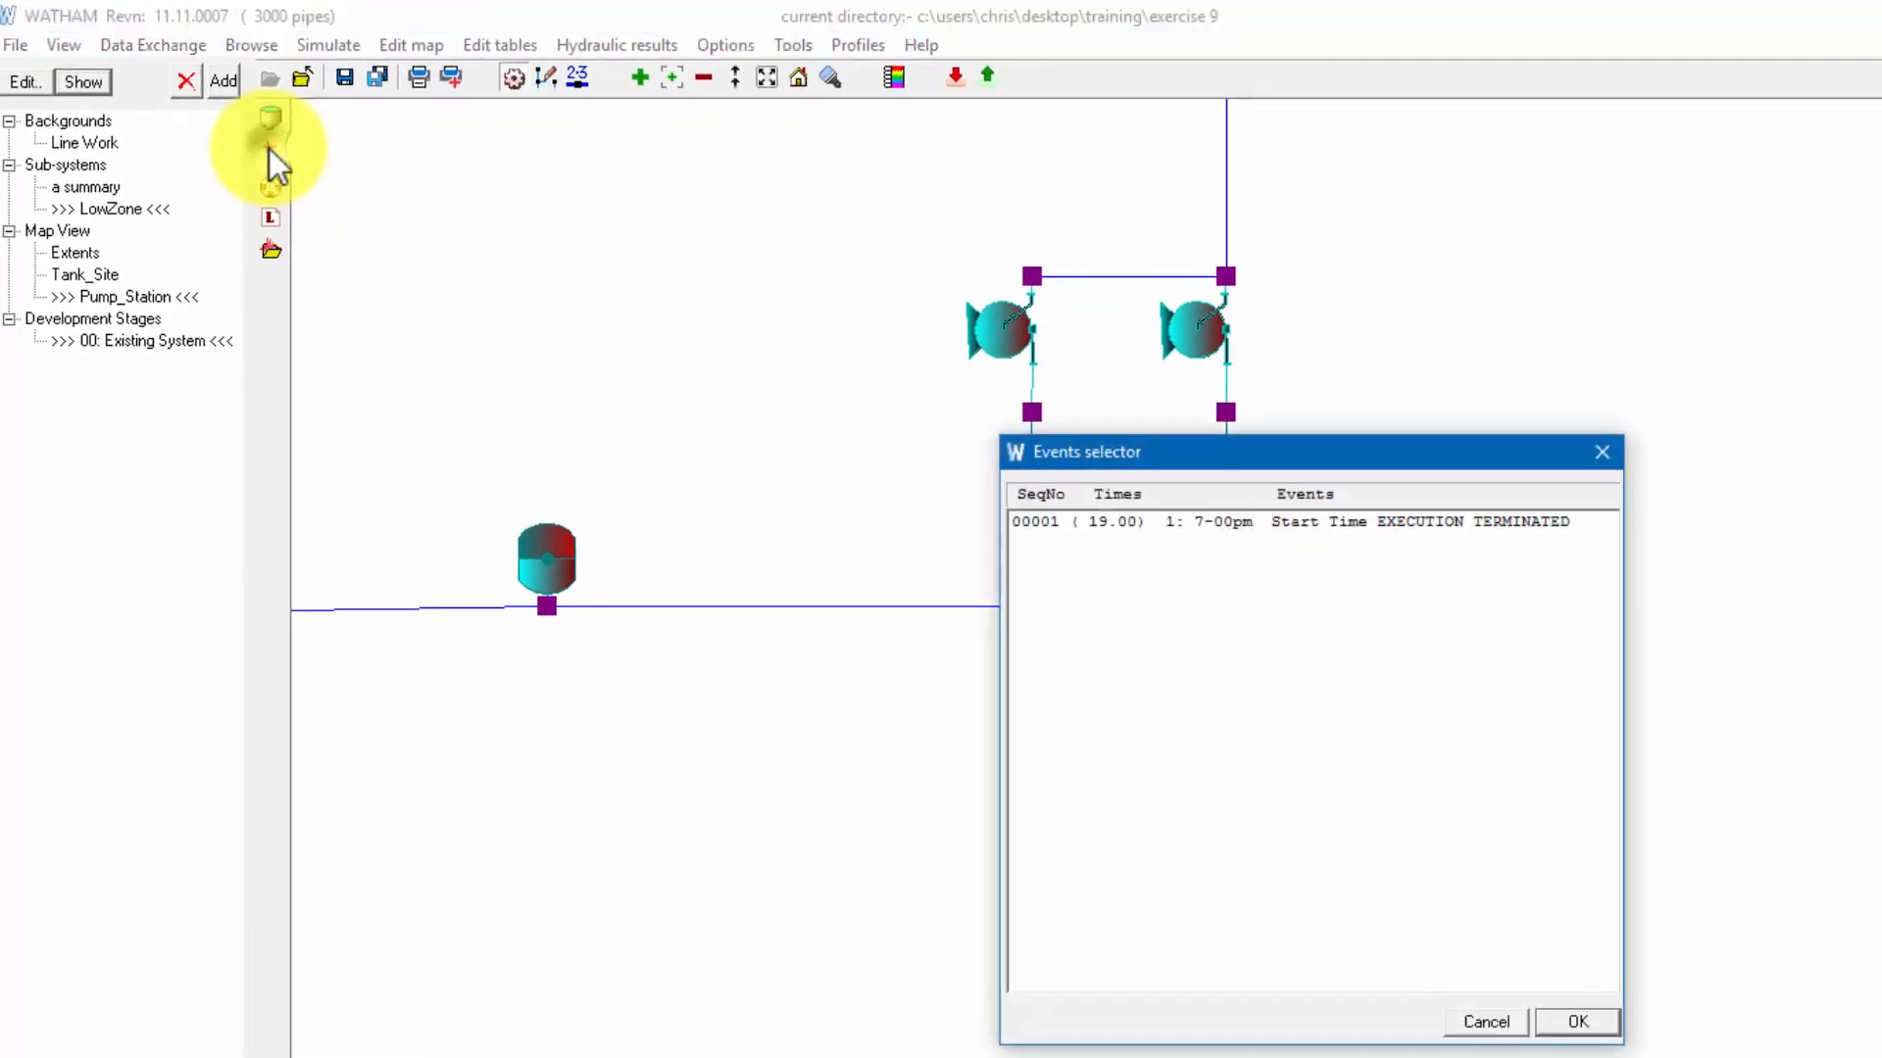
{"action": "left_click", "coordinate": [1490, 516]}
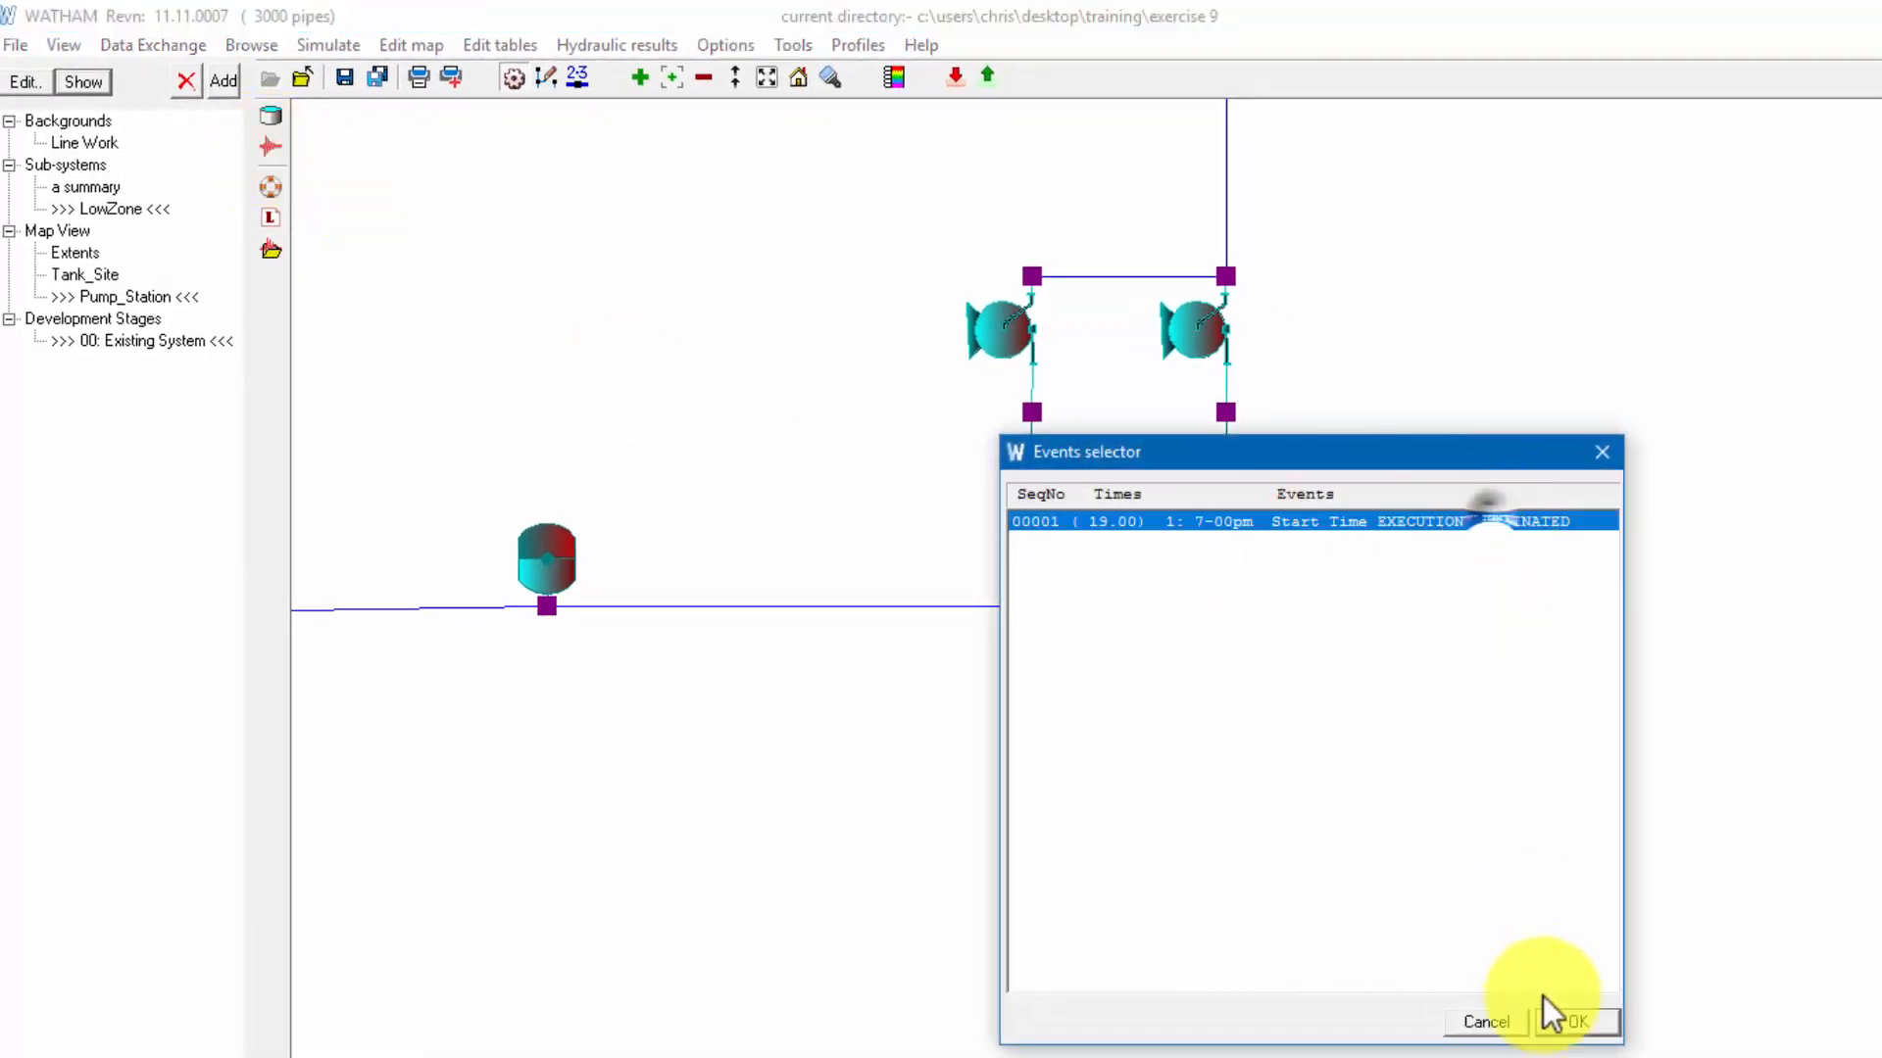
{"action": "left_click", "coordinate": [1563, 1022]}
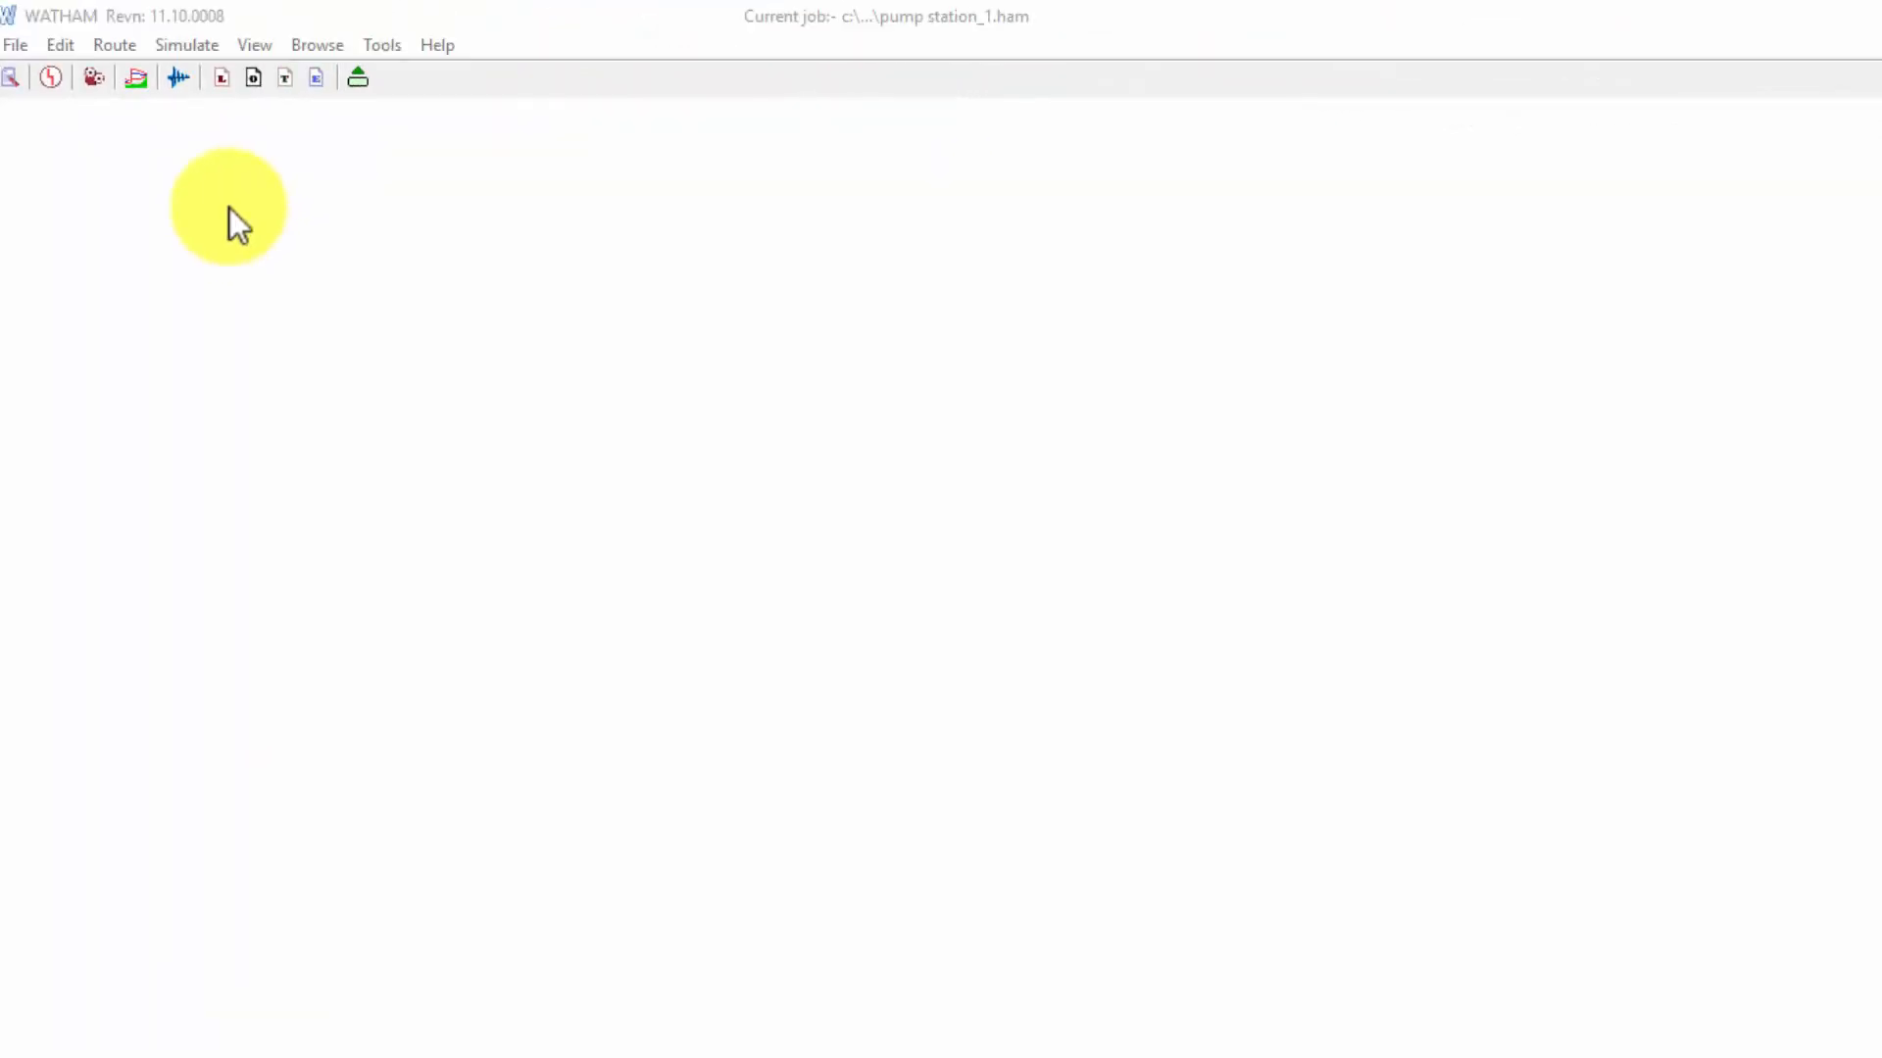
Step: Graph the report "VALVE SLAM (1 pump stop) - Pump Speeds" from the trace selector
{"action": "left_click", "coordinate": [177, 79]}
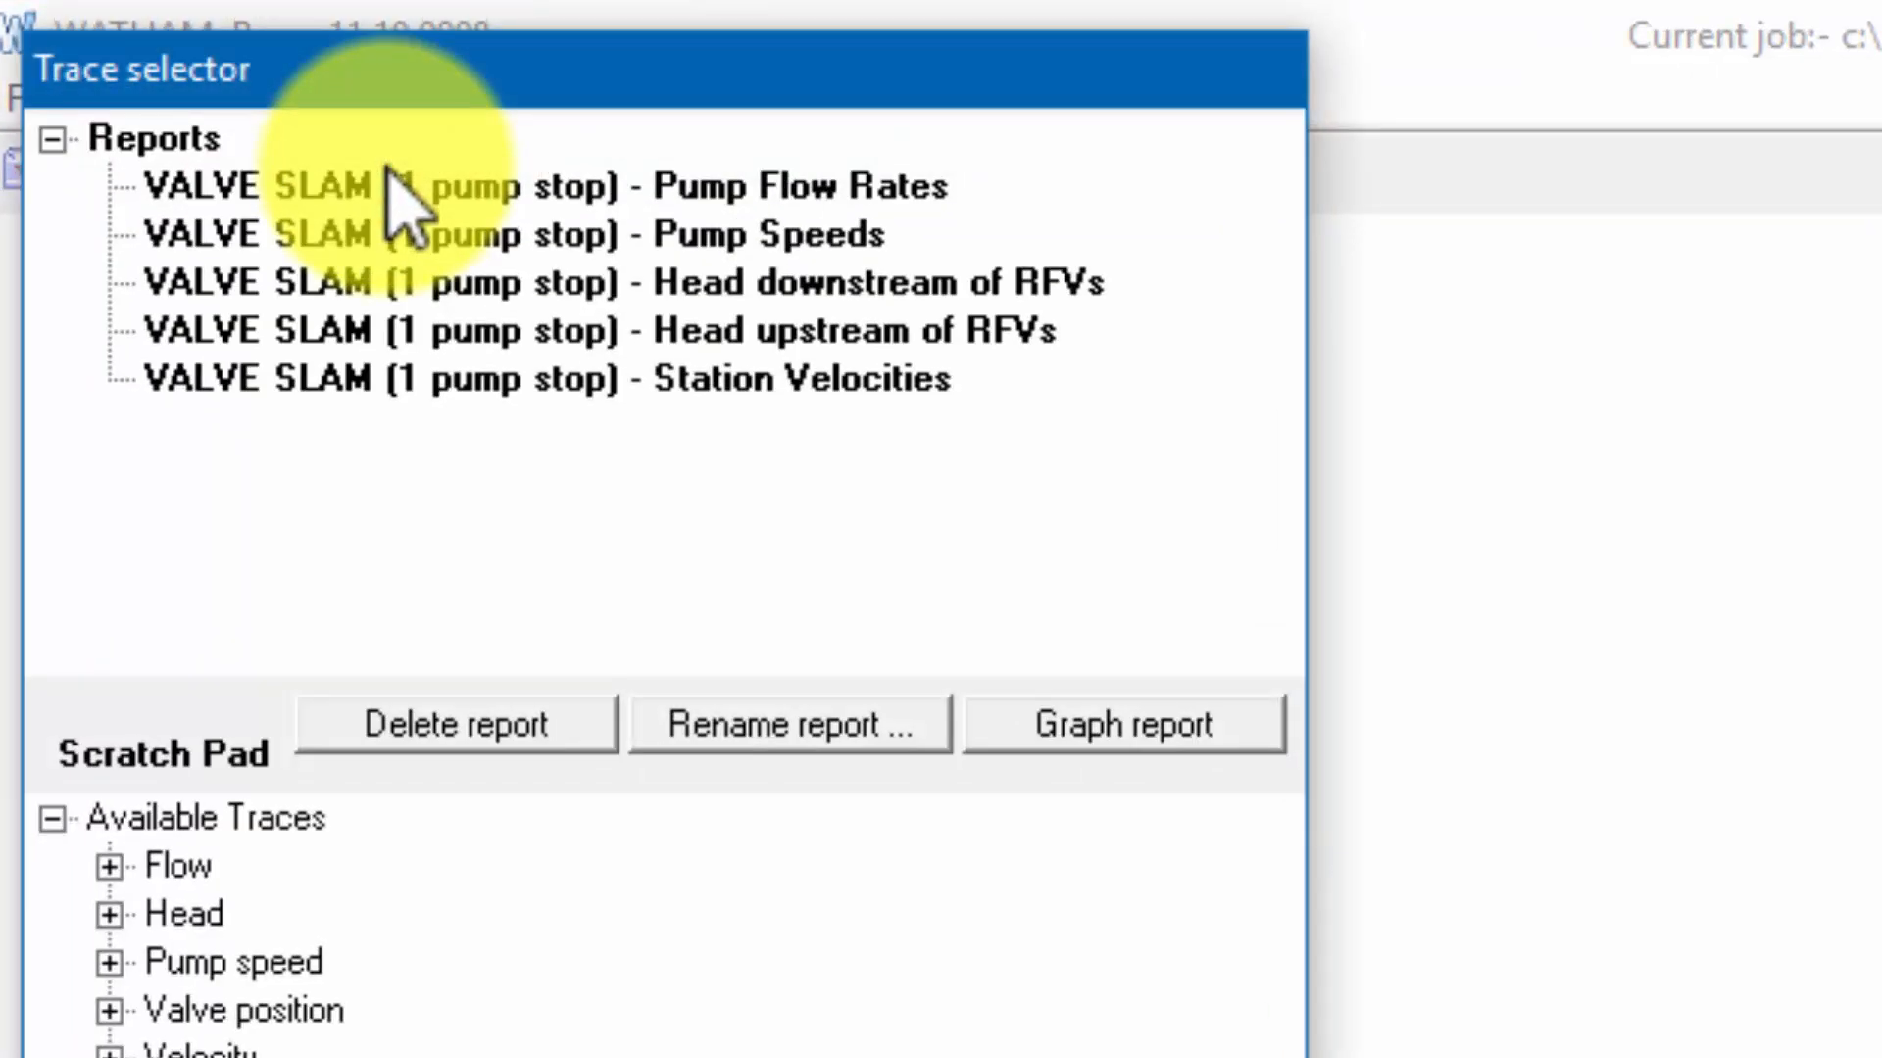
{"action": "left_click", "coordinate": [779, 247]}
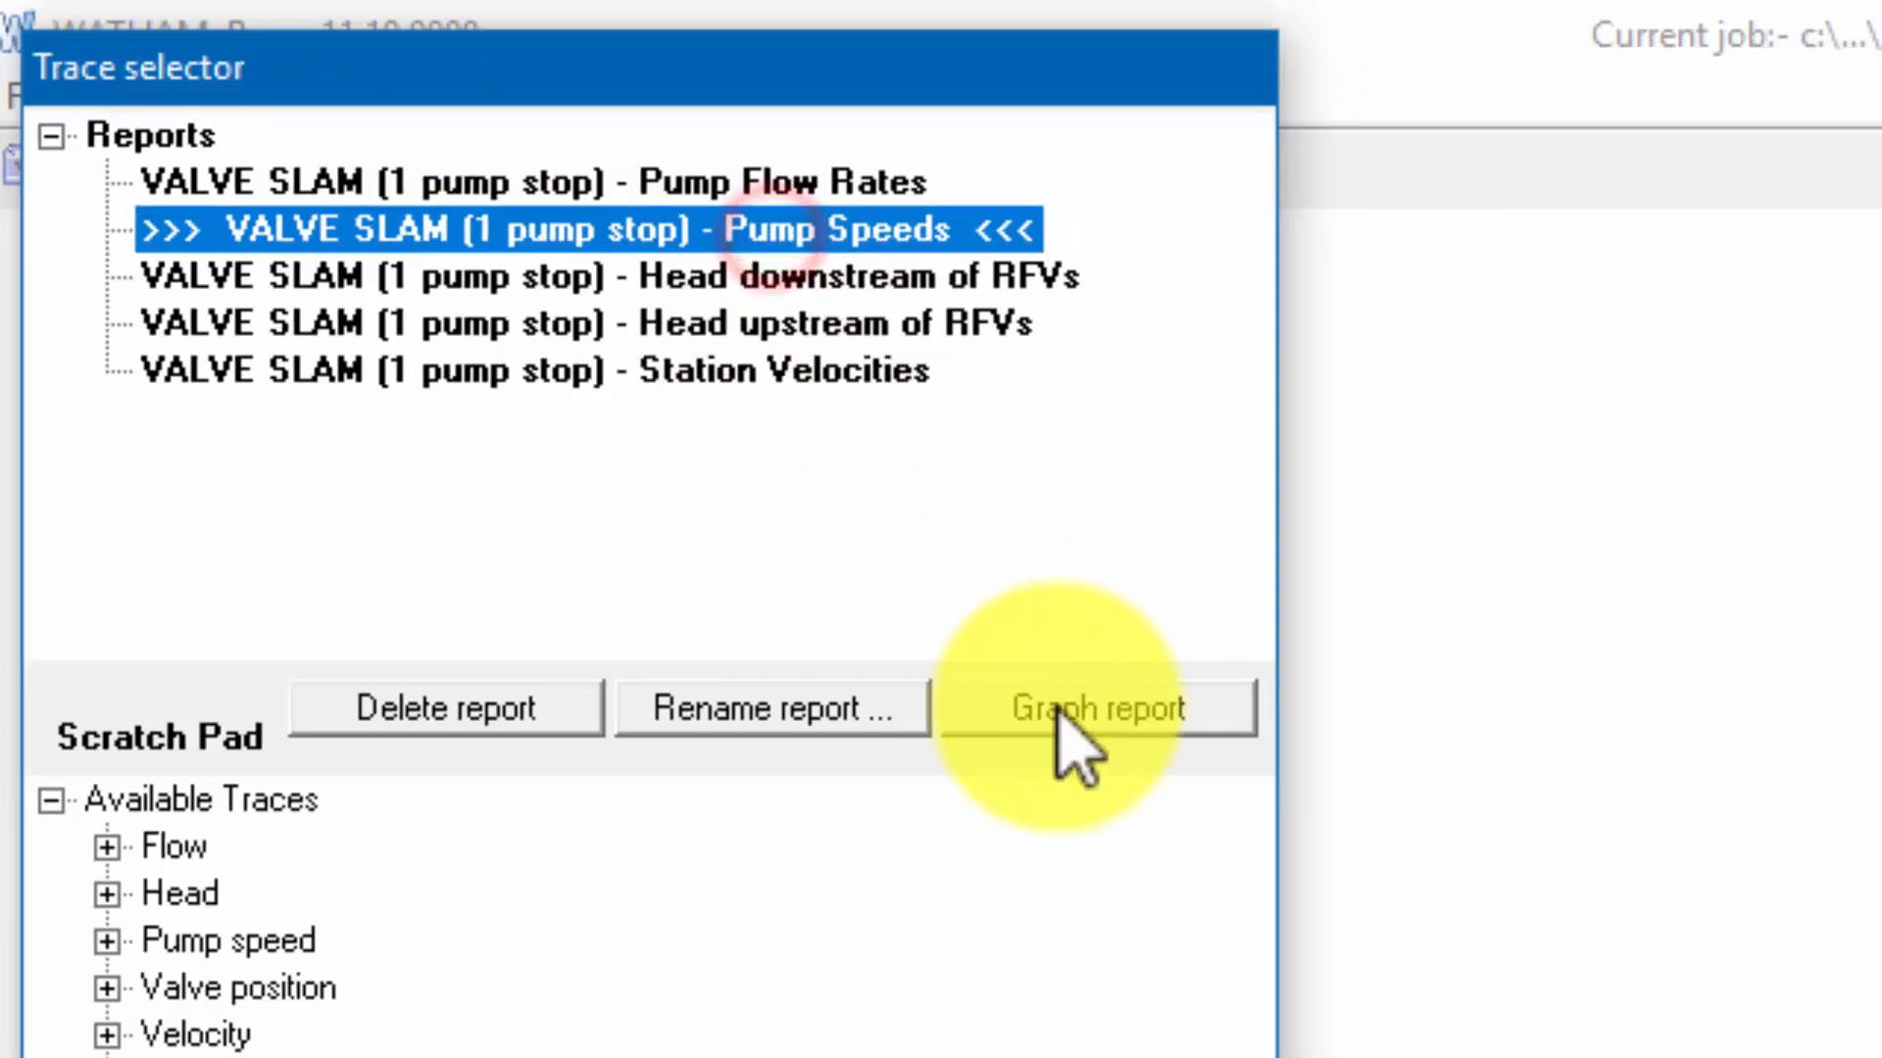
{"action": "left_click", "coordinate": [1059, 713]}
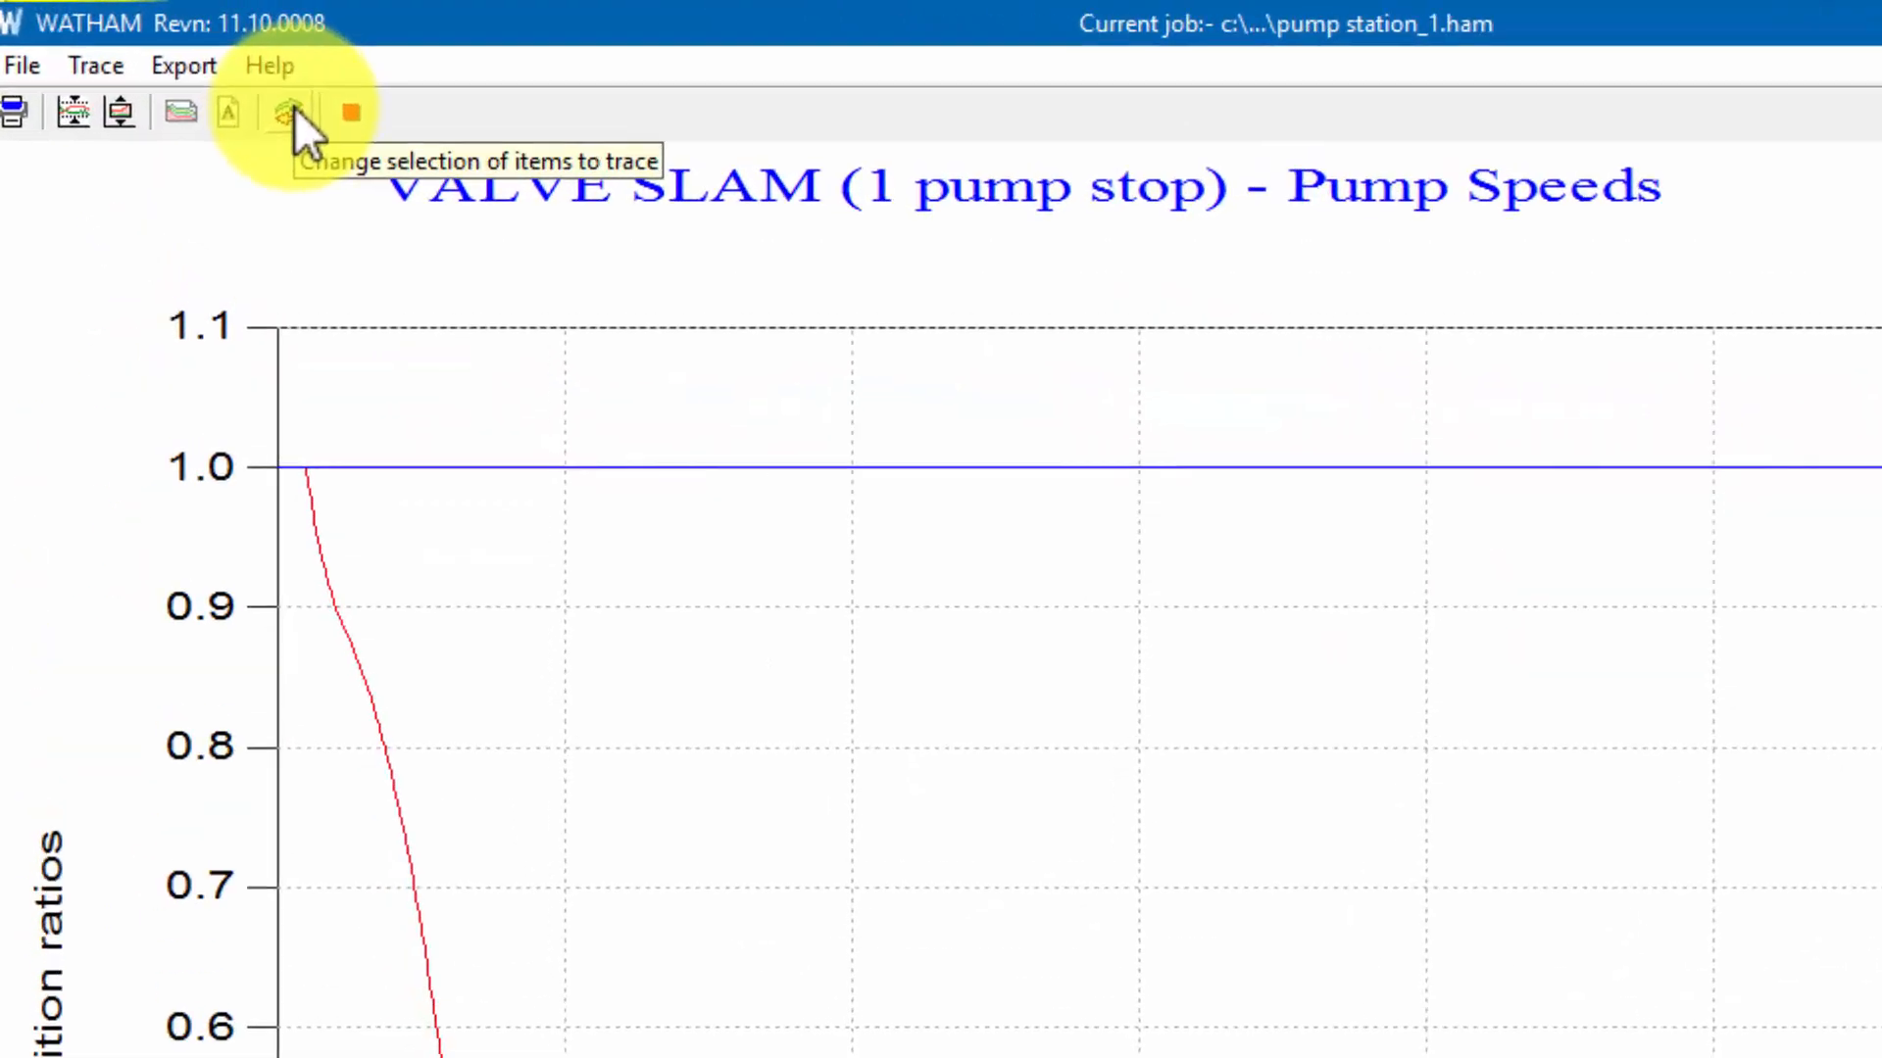
Step: Change the traced items to graph the report "VALVE SLAM (1 pump stop) - Pump Flow Rates"
{"action": "left_click", "coordinate": [296, 108]}
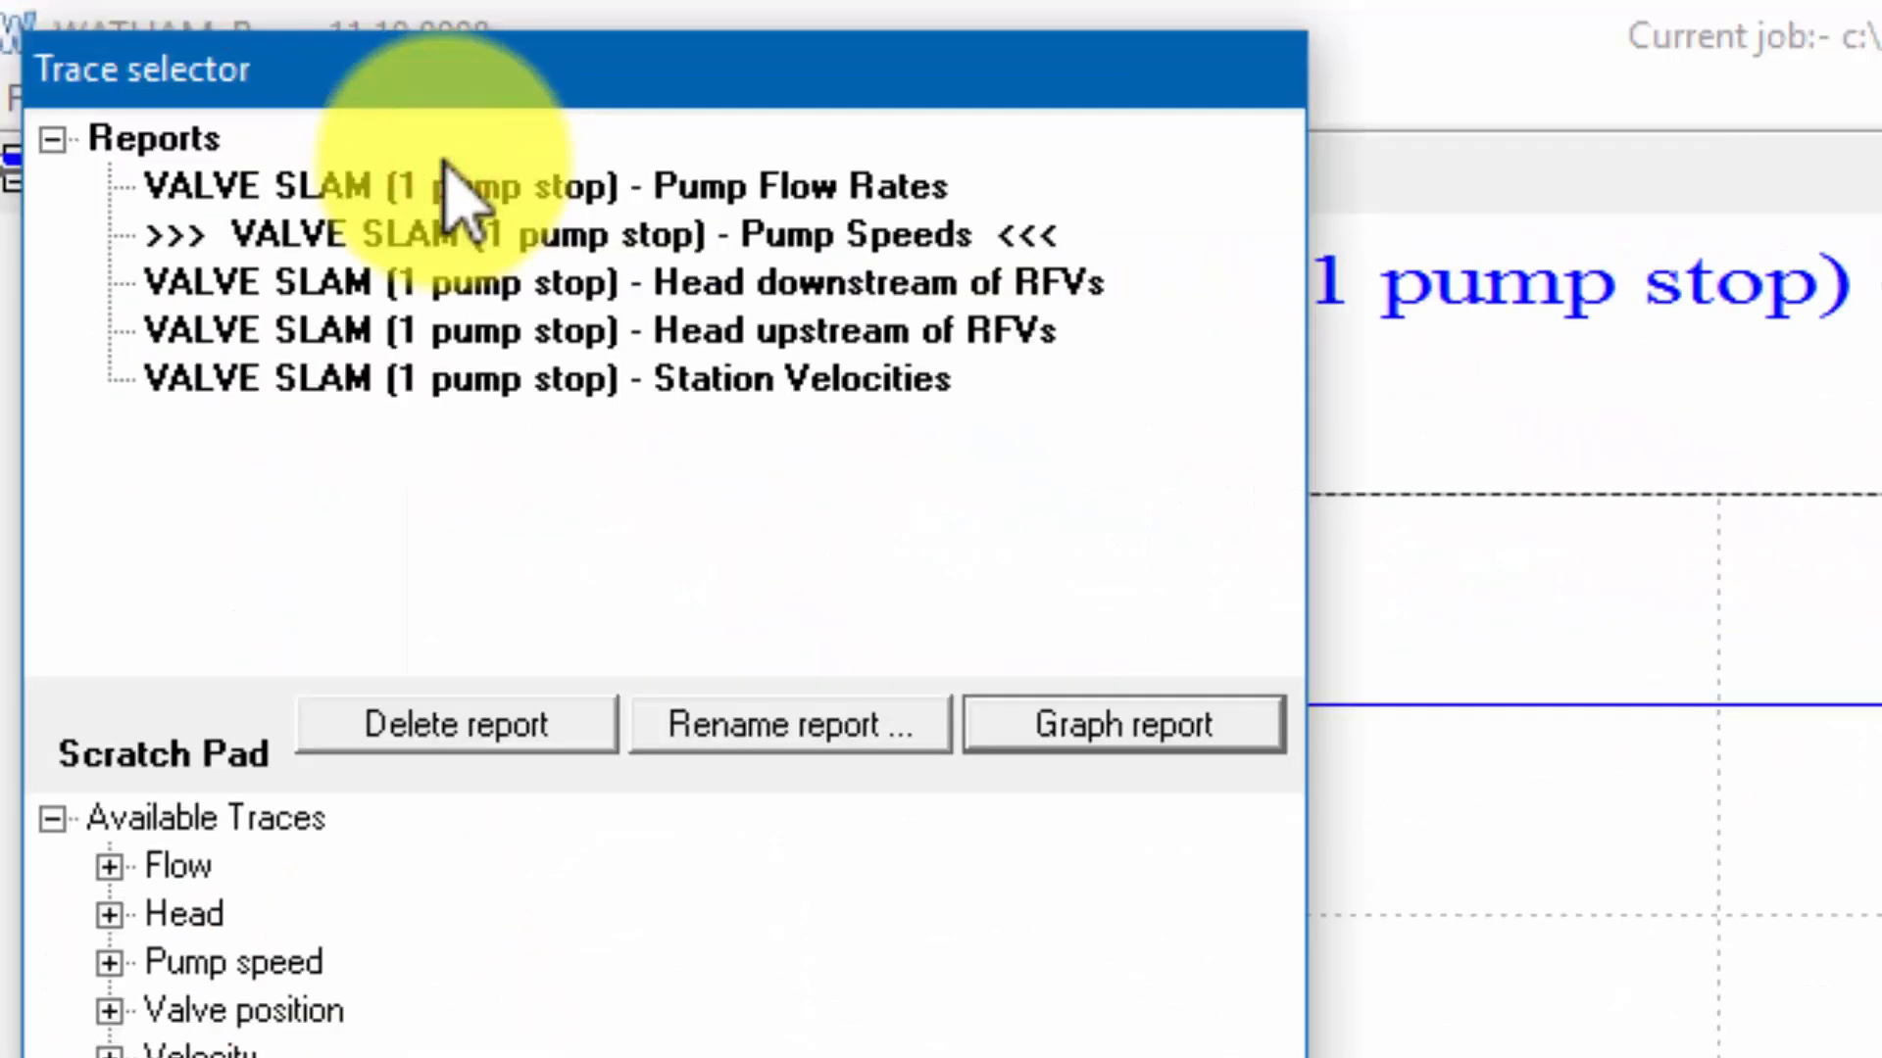
{"action": "left_click", "coordinate": [813, 188]}
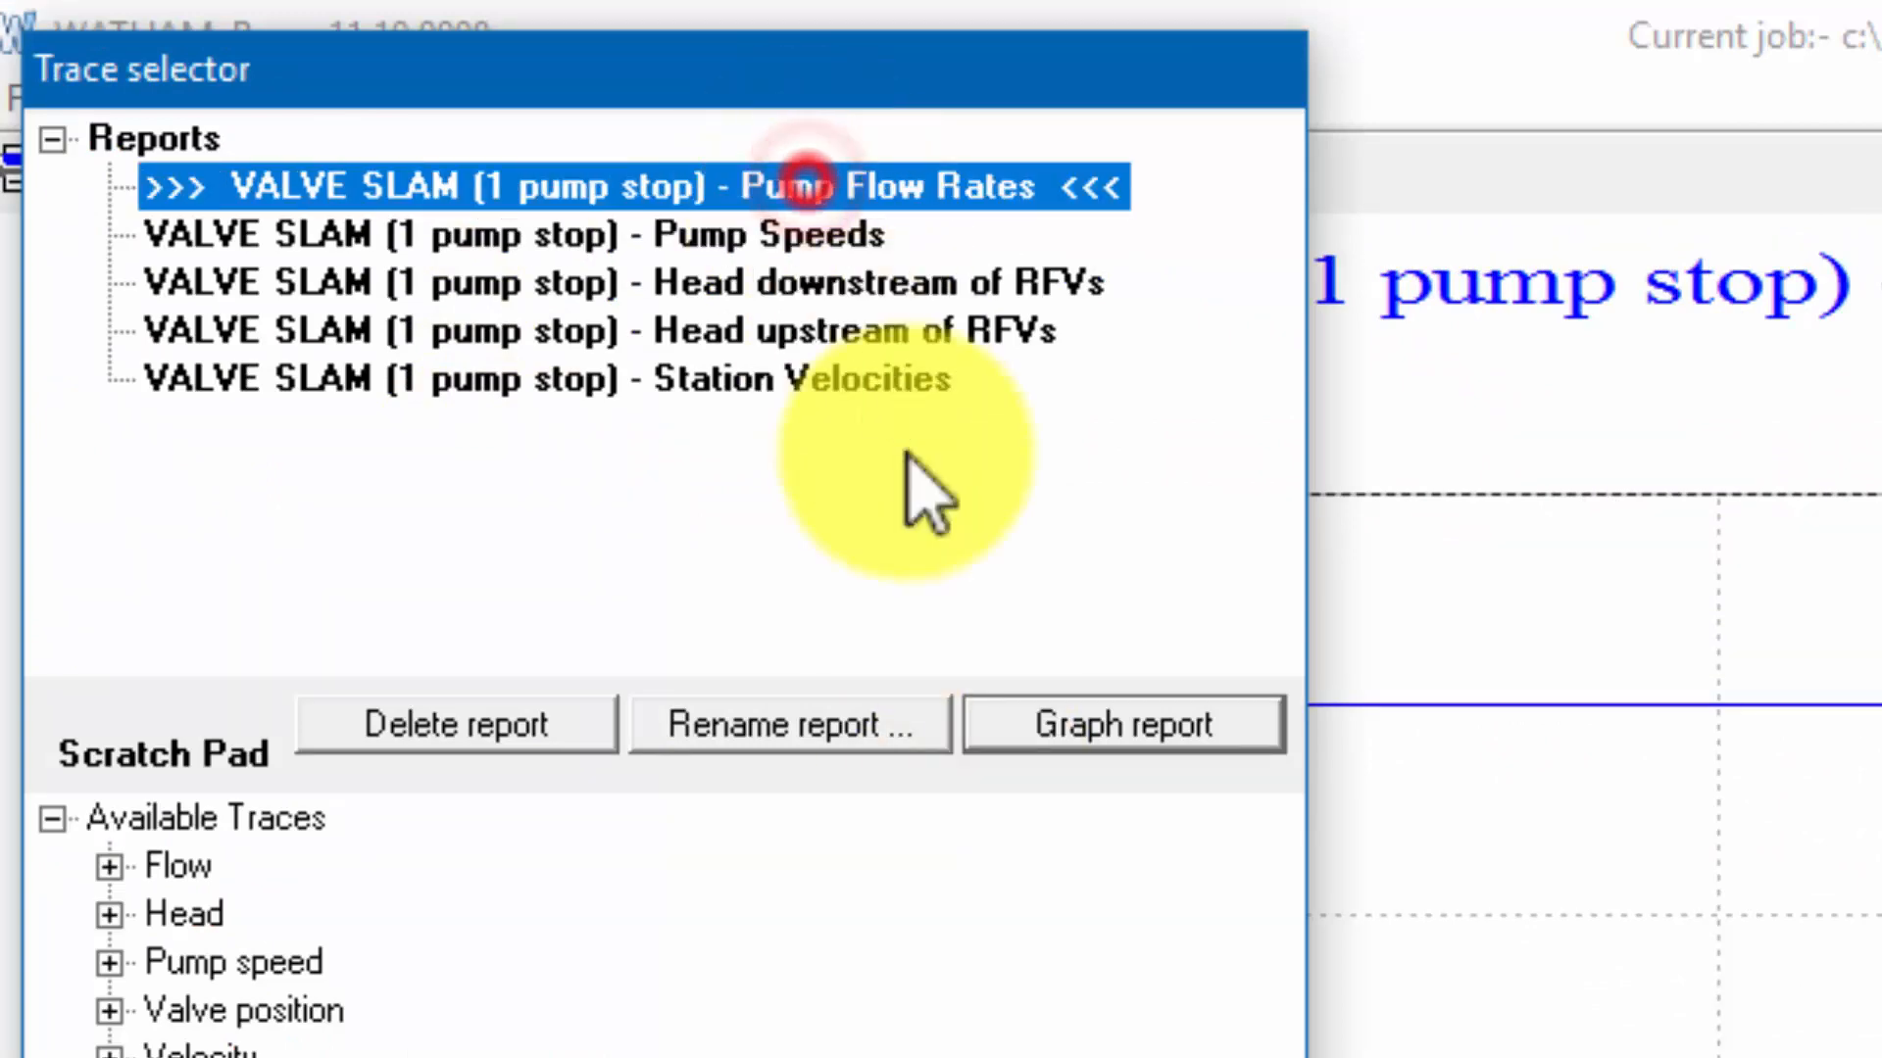
{"action": "left_click", "coordinate": [1123, 725]}
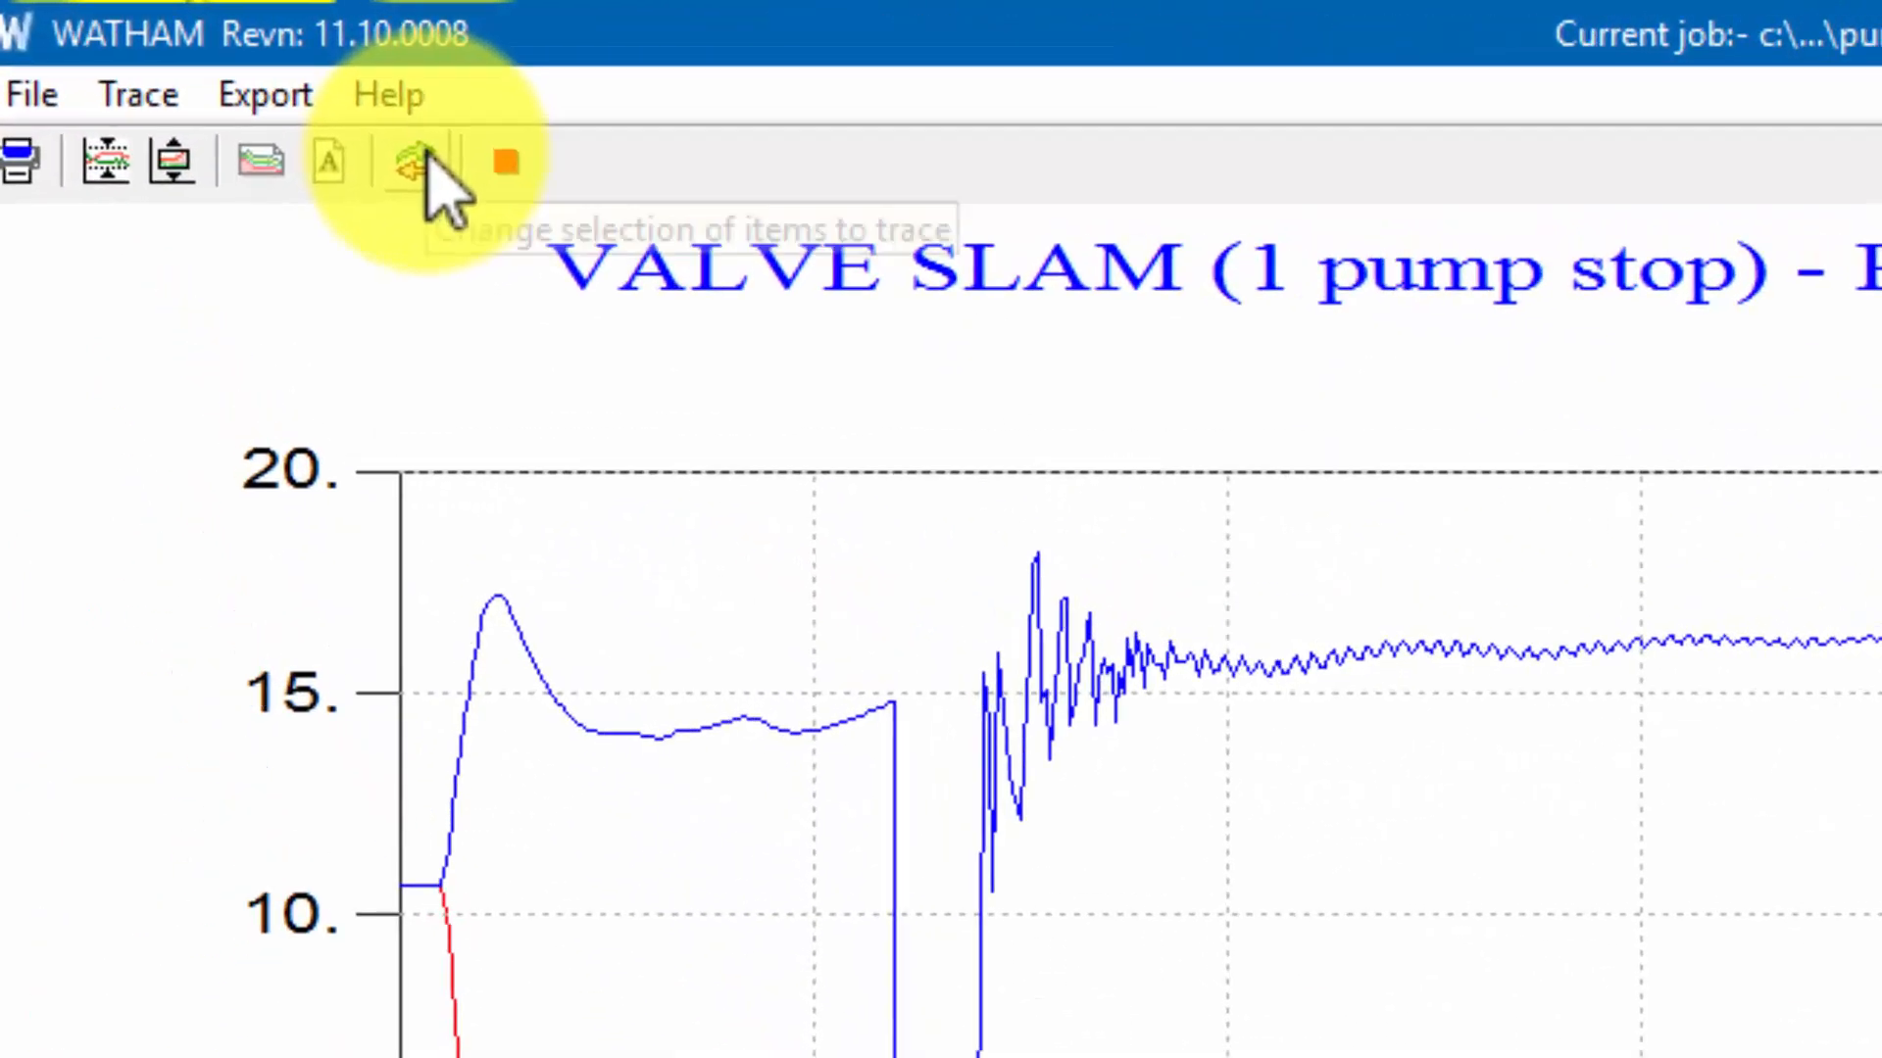
Step: Change the traced items to graph the report "VALVE SLAM (1 pump stop) - Station Velocities"
{"action": "left_click", "coordinate": [426, 157]}
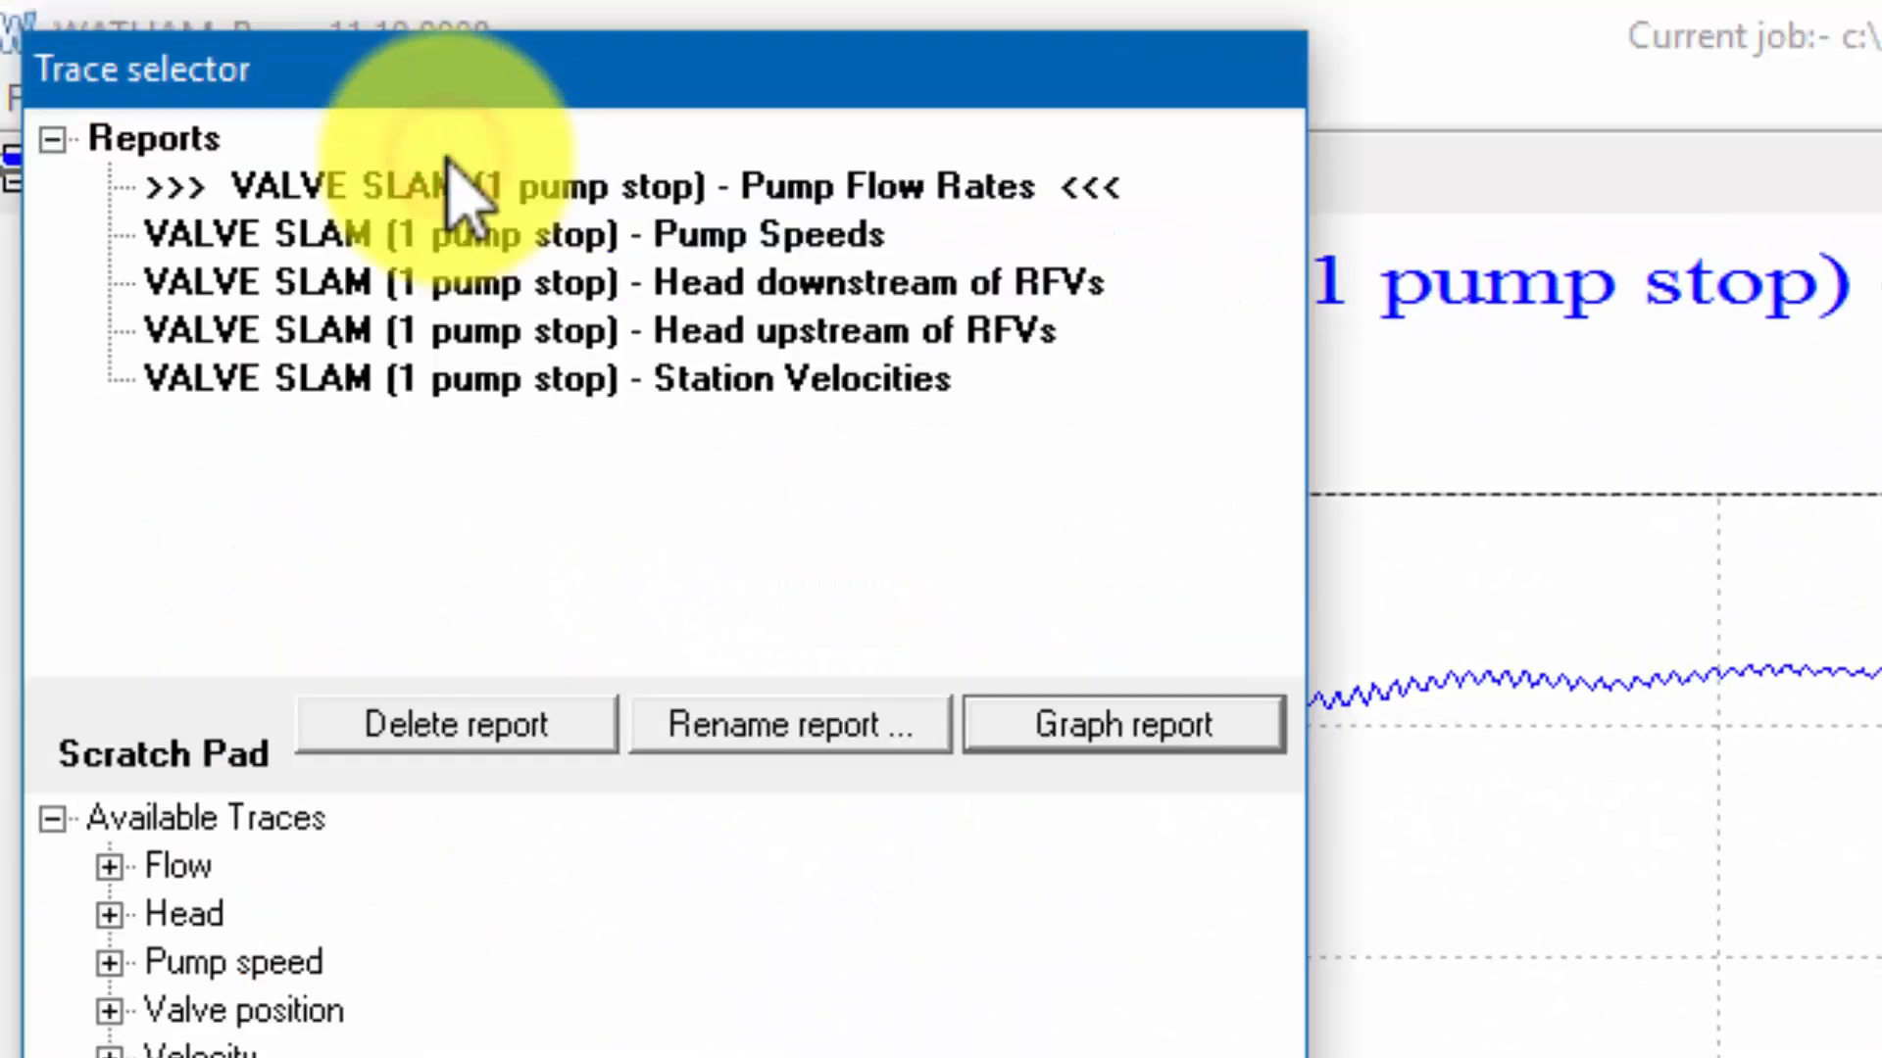
{"action": "double_click", "coordinate": [756, 380]}
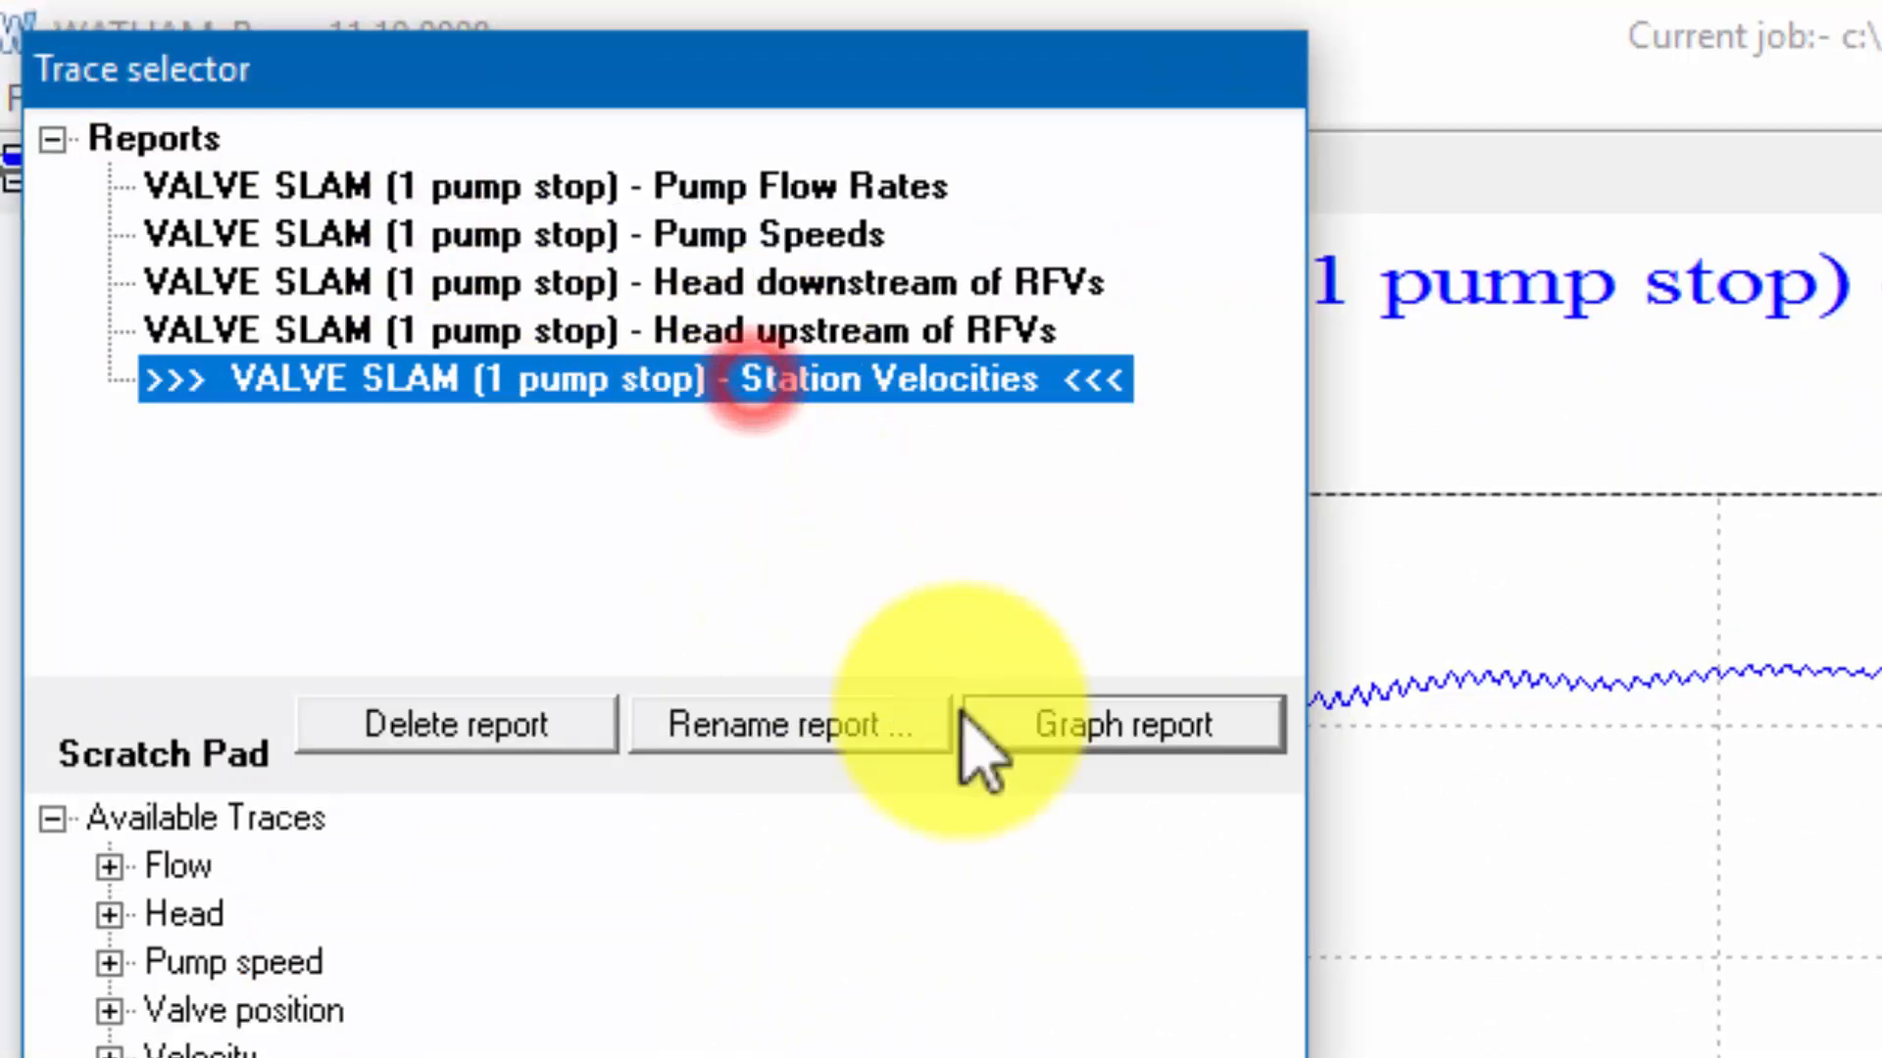
{"action": "left_click", "coordinate": [1137, 745]}
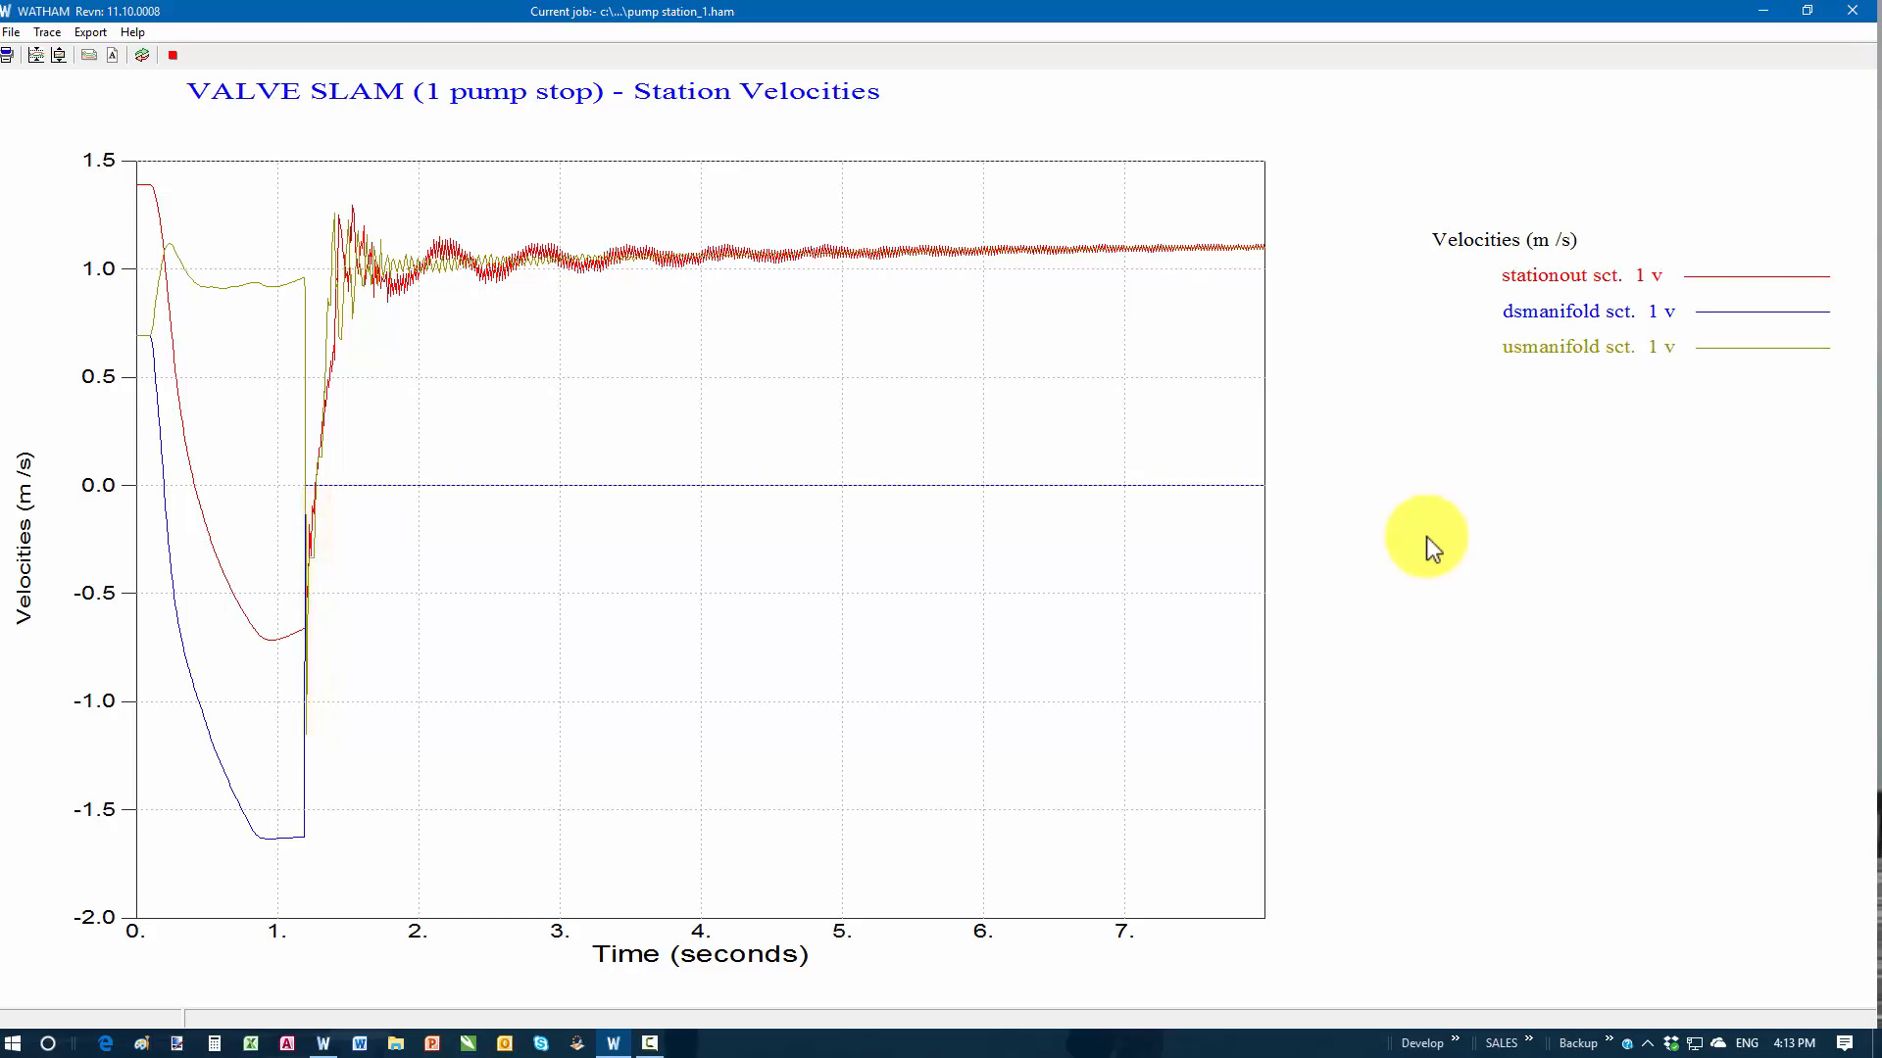
Step: Change the traced items to graph the report "VALVE SLAM (1 pump stop) - Head downstream of RFVs"
{"action": "left_click", "coordinate": [143, 55]}
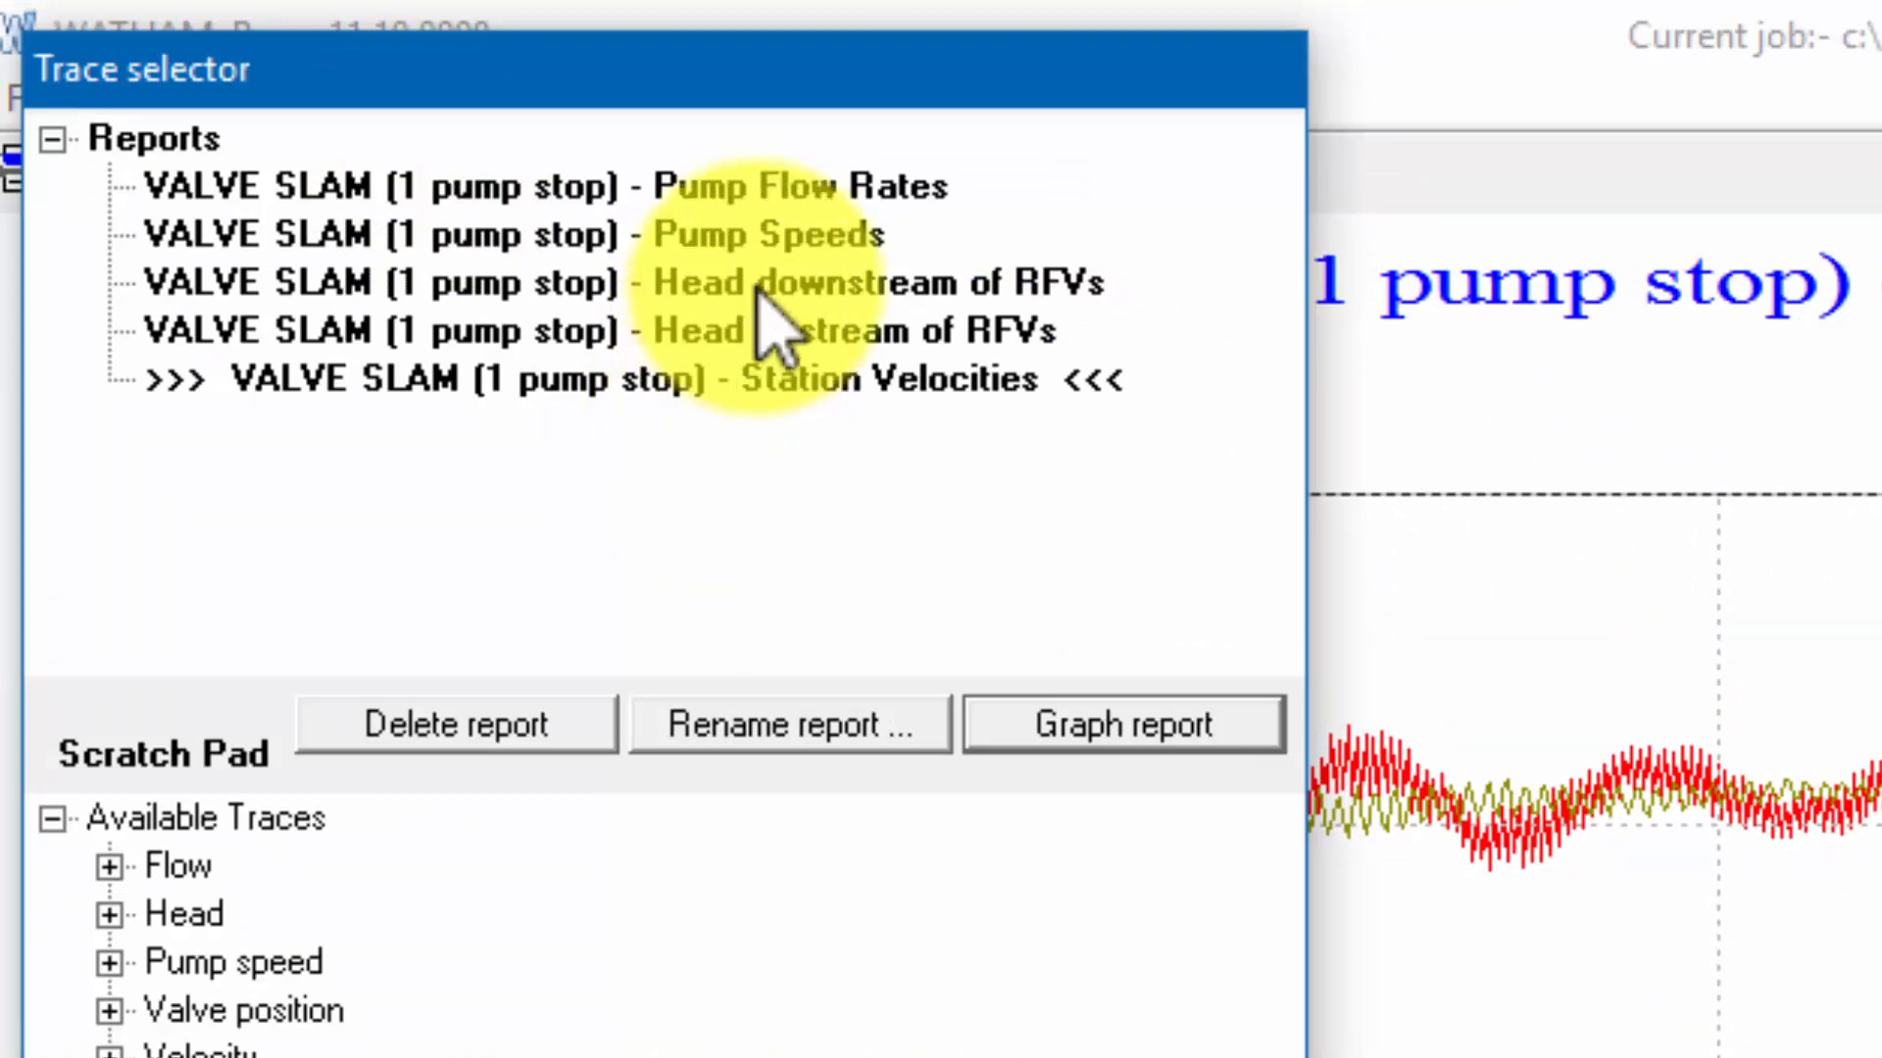
{"action": "left_click", "coordinate": [754, 284]}
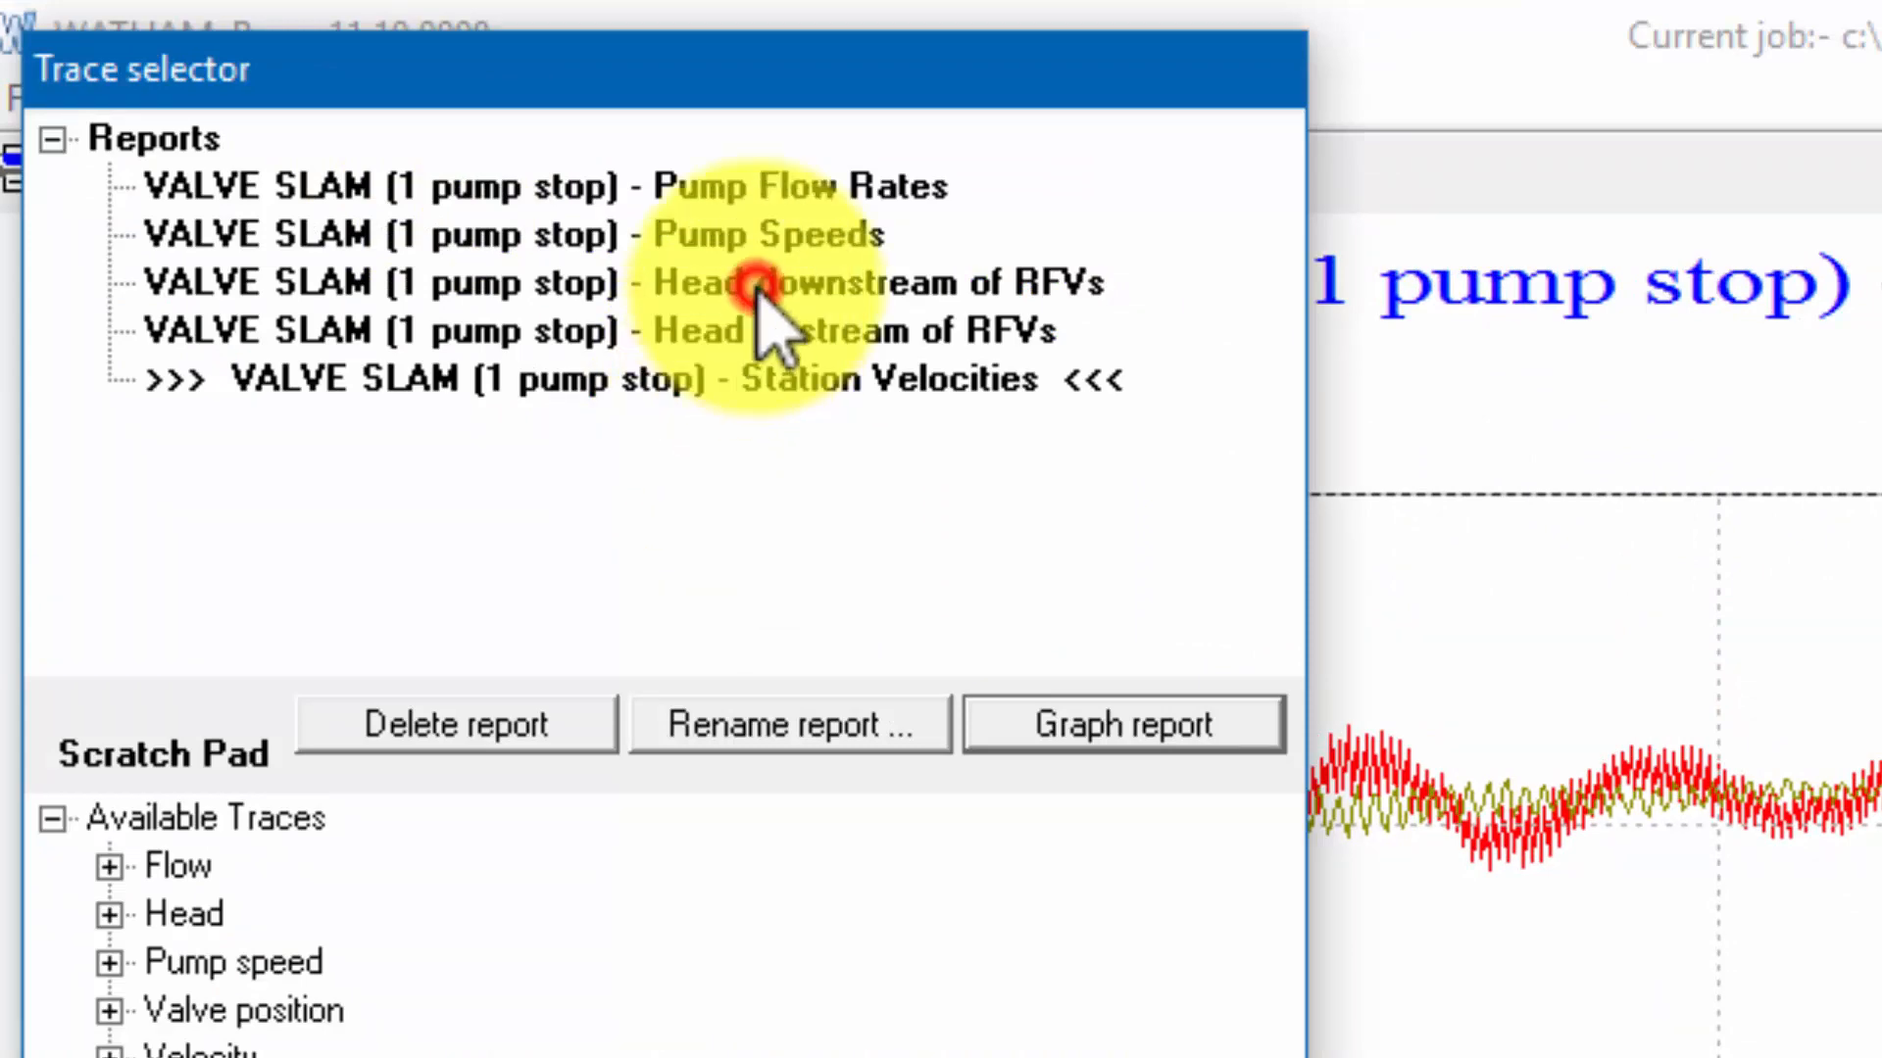
{"action": "left_click", "coordinate": [1097, 727]}
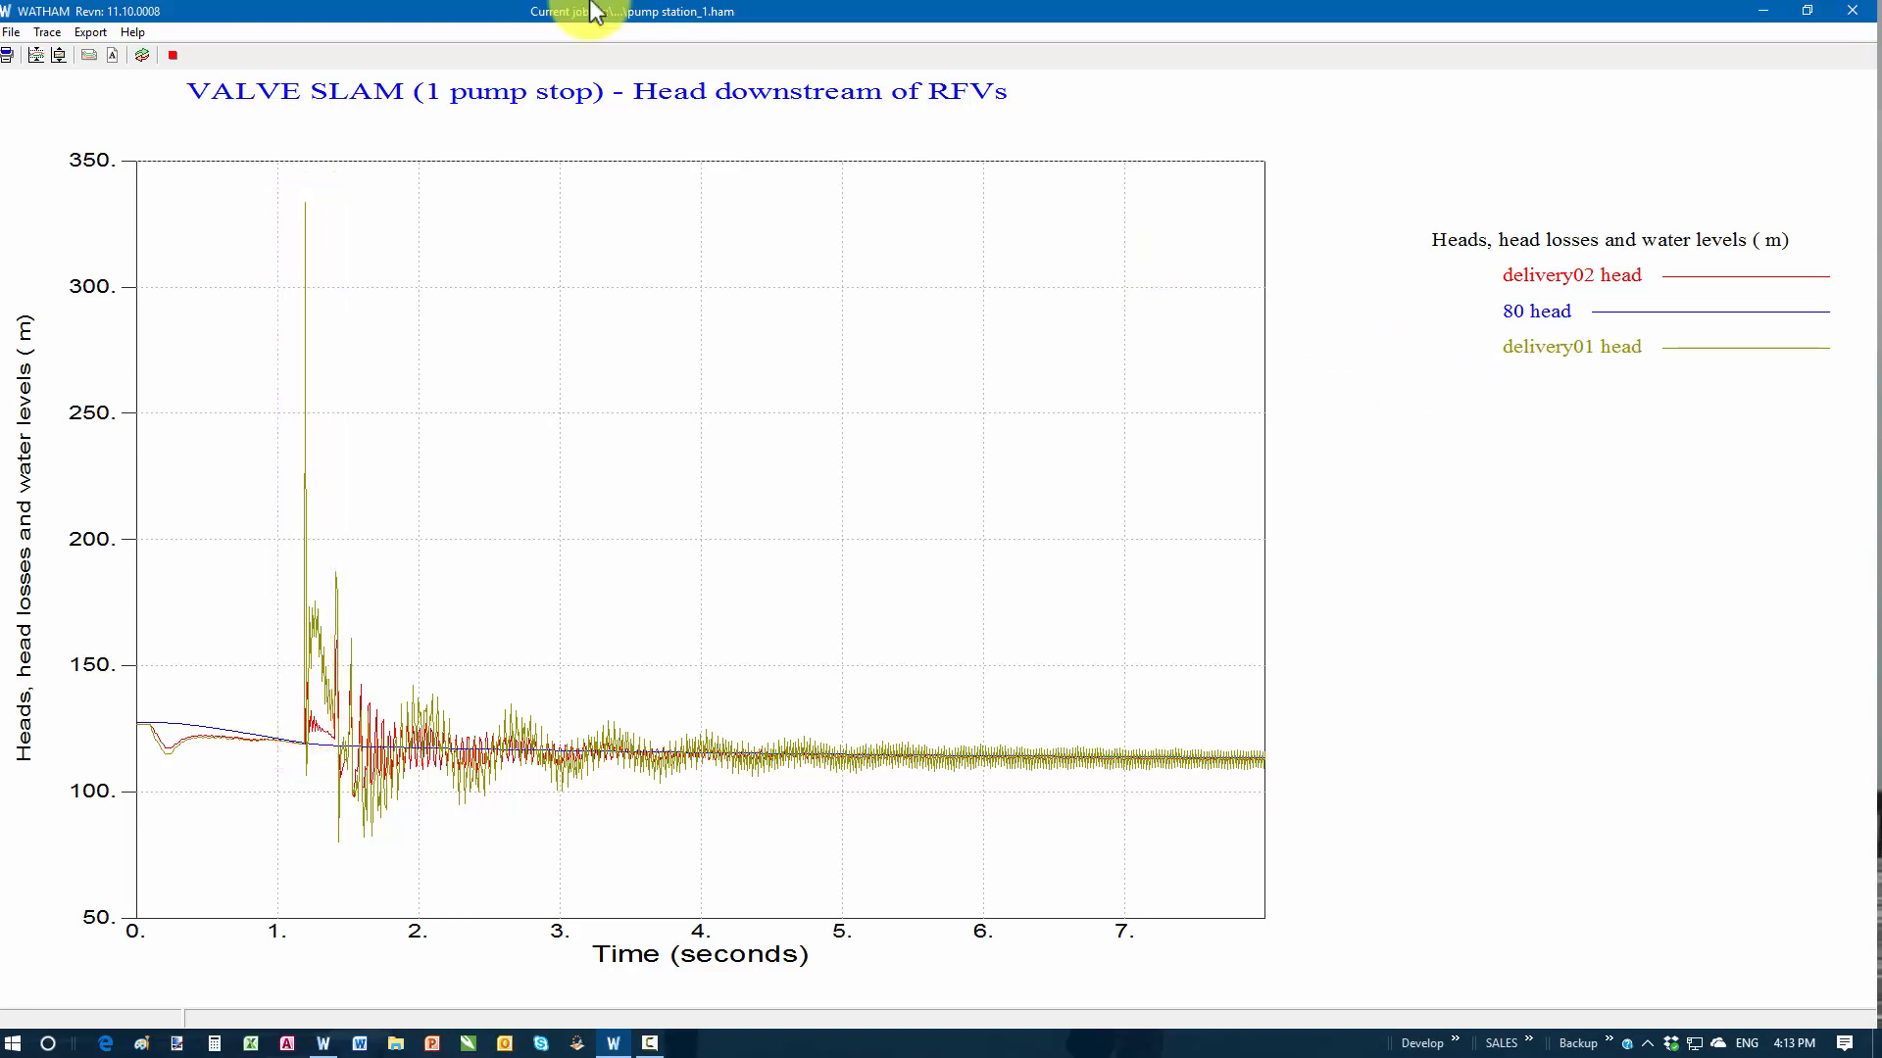
Step: Change the traced items to graph the report "VALVE SLAM (1 pump stop) - Head upstream of RFVs"
{"action": "left_click", "coordinate": [142, 54]}
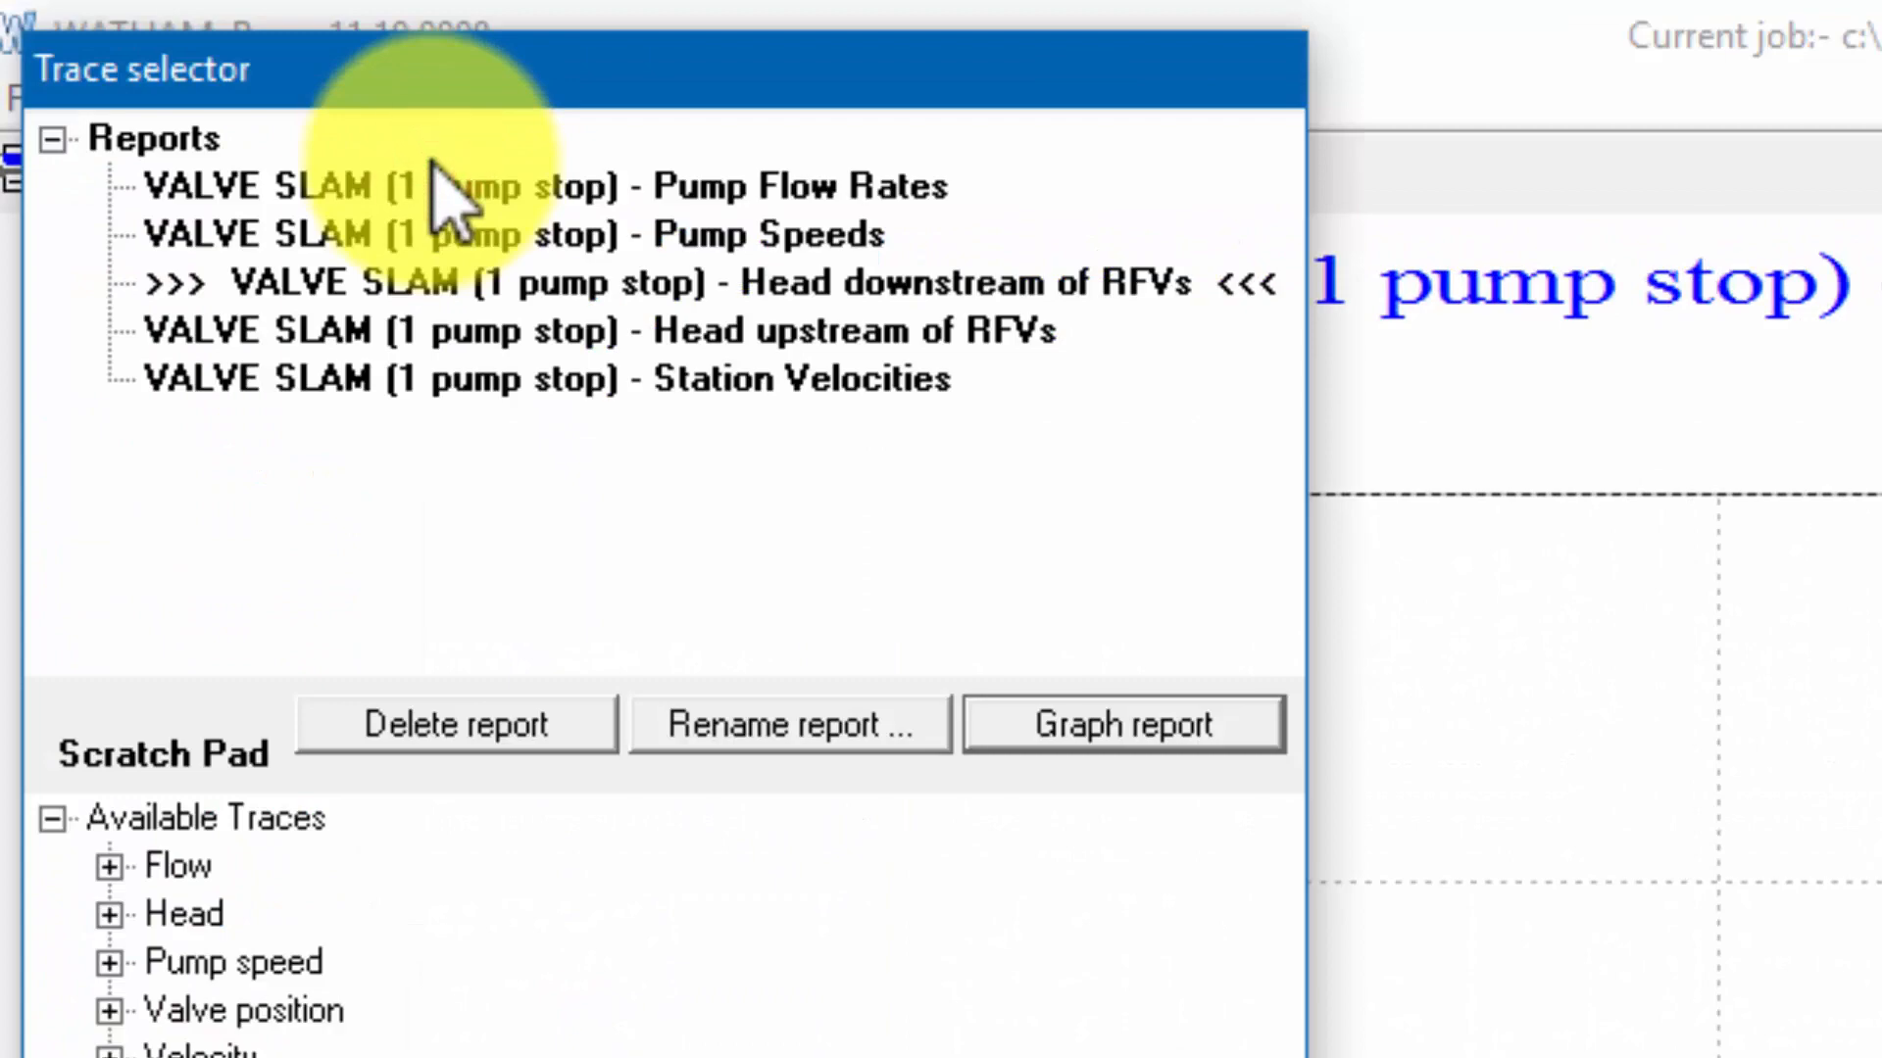
{"action": "left_click", "coordinate": [781, 331]}
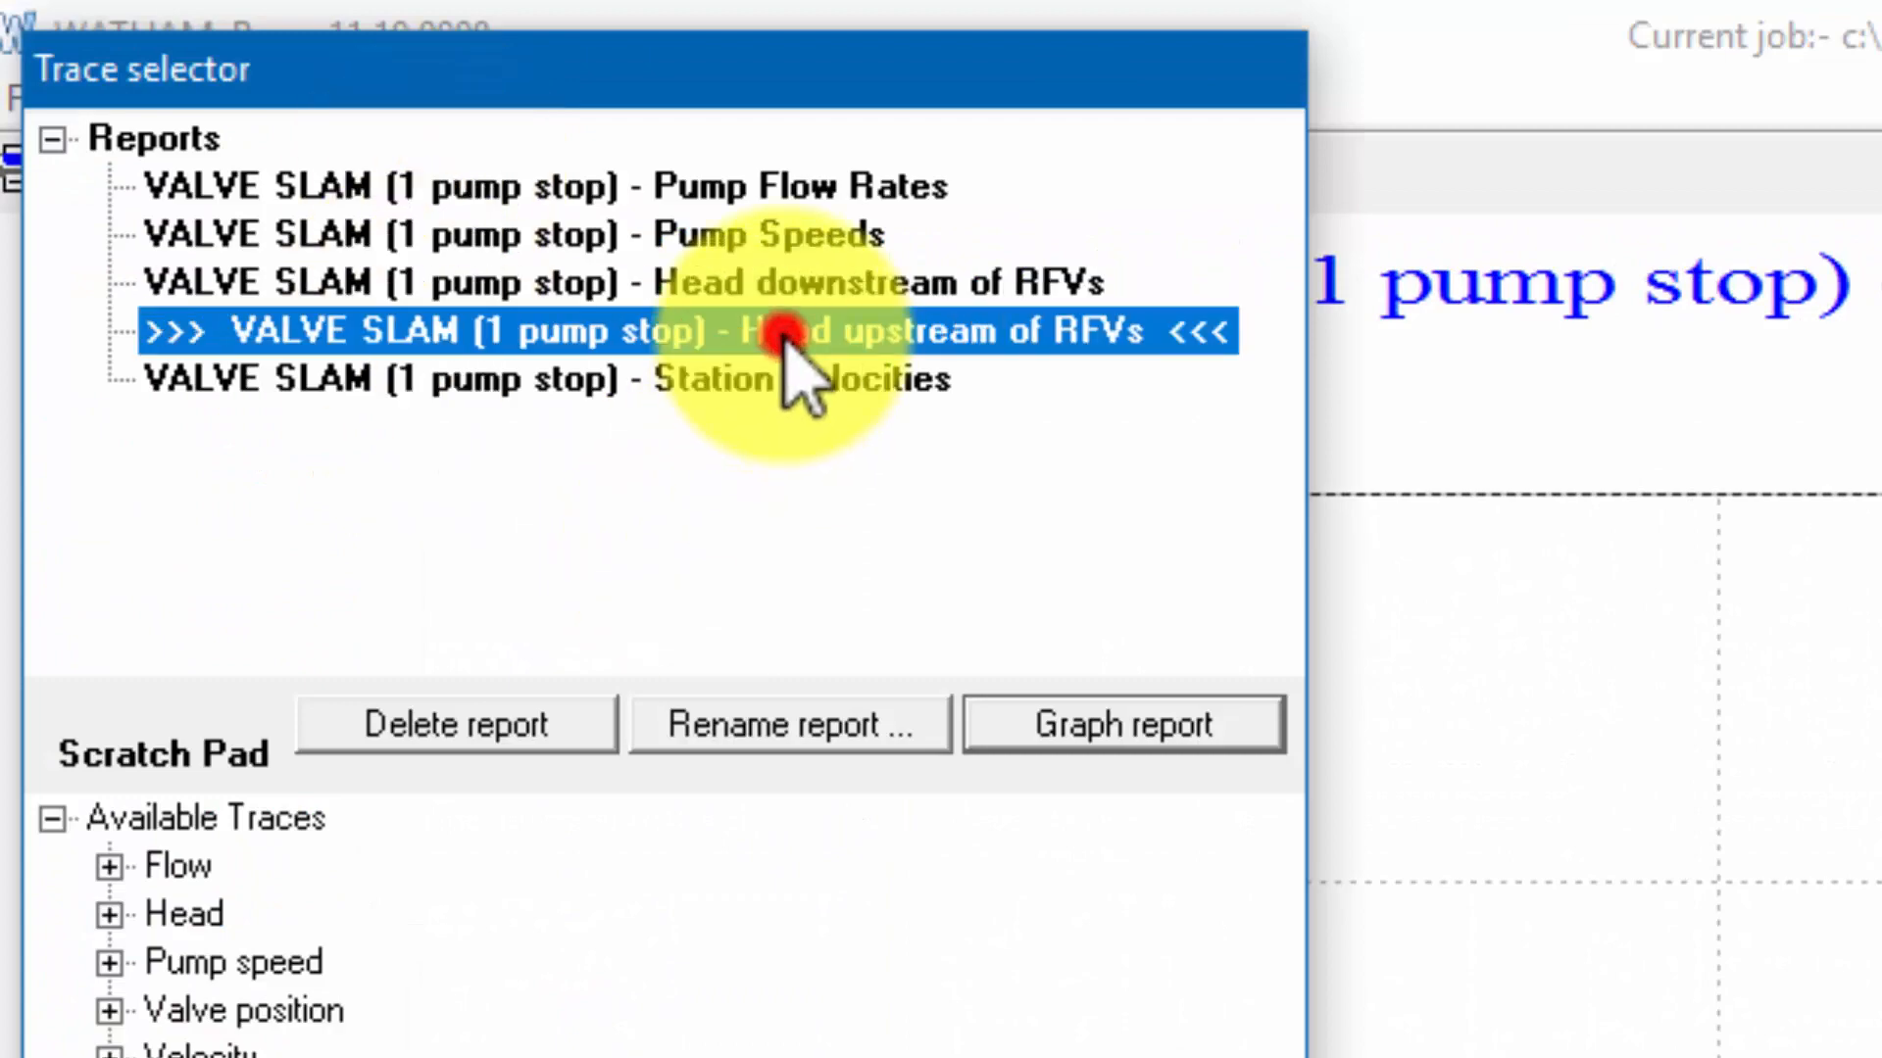
{"action": "left_click", "coordinate": [1122, 727]}
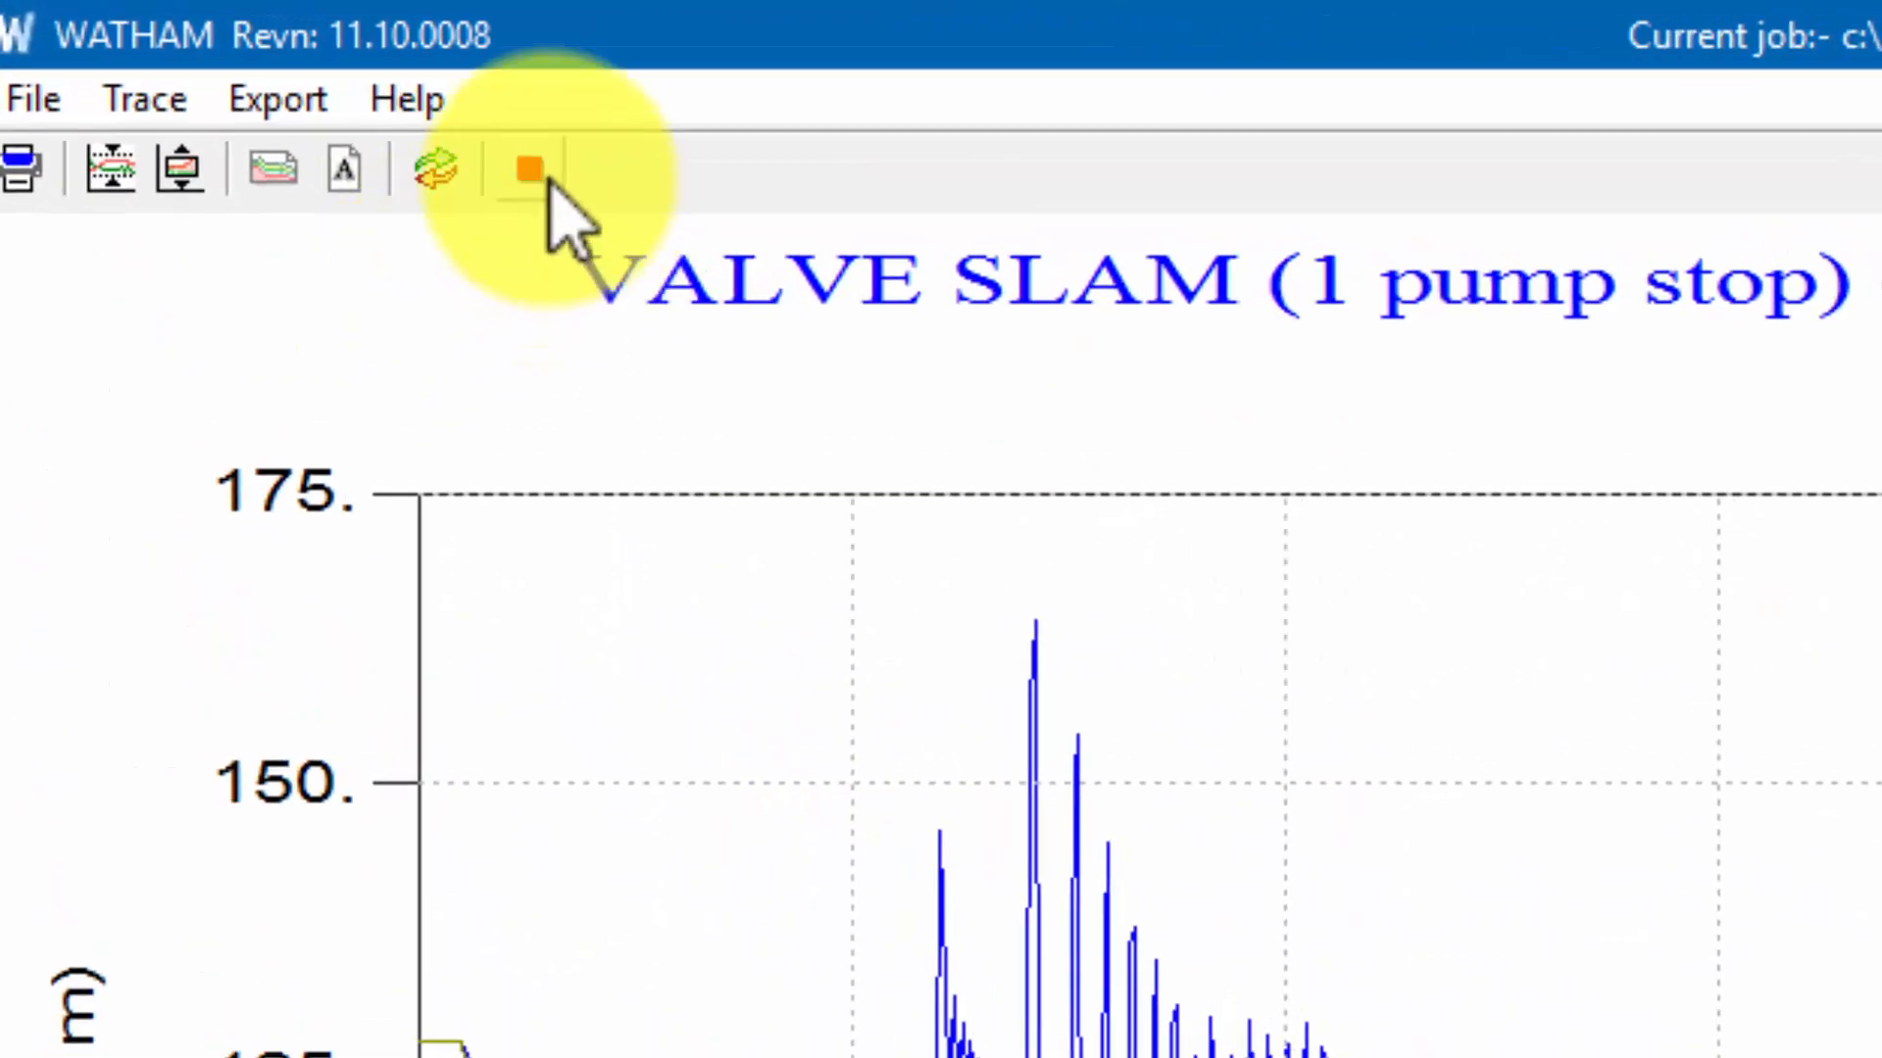
Step: Close the trace graph and return from the transient simulator to the network editor
{"action": "left_click", "coordinate": [532, 172]}
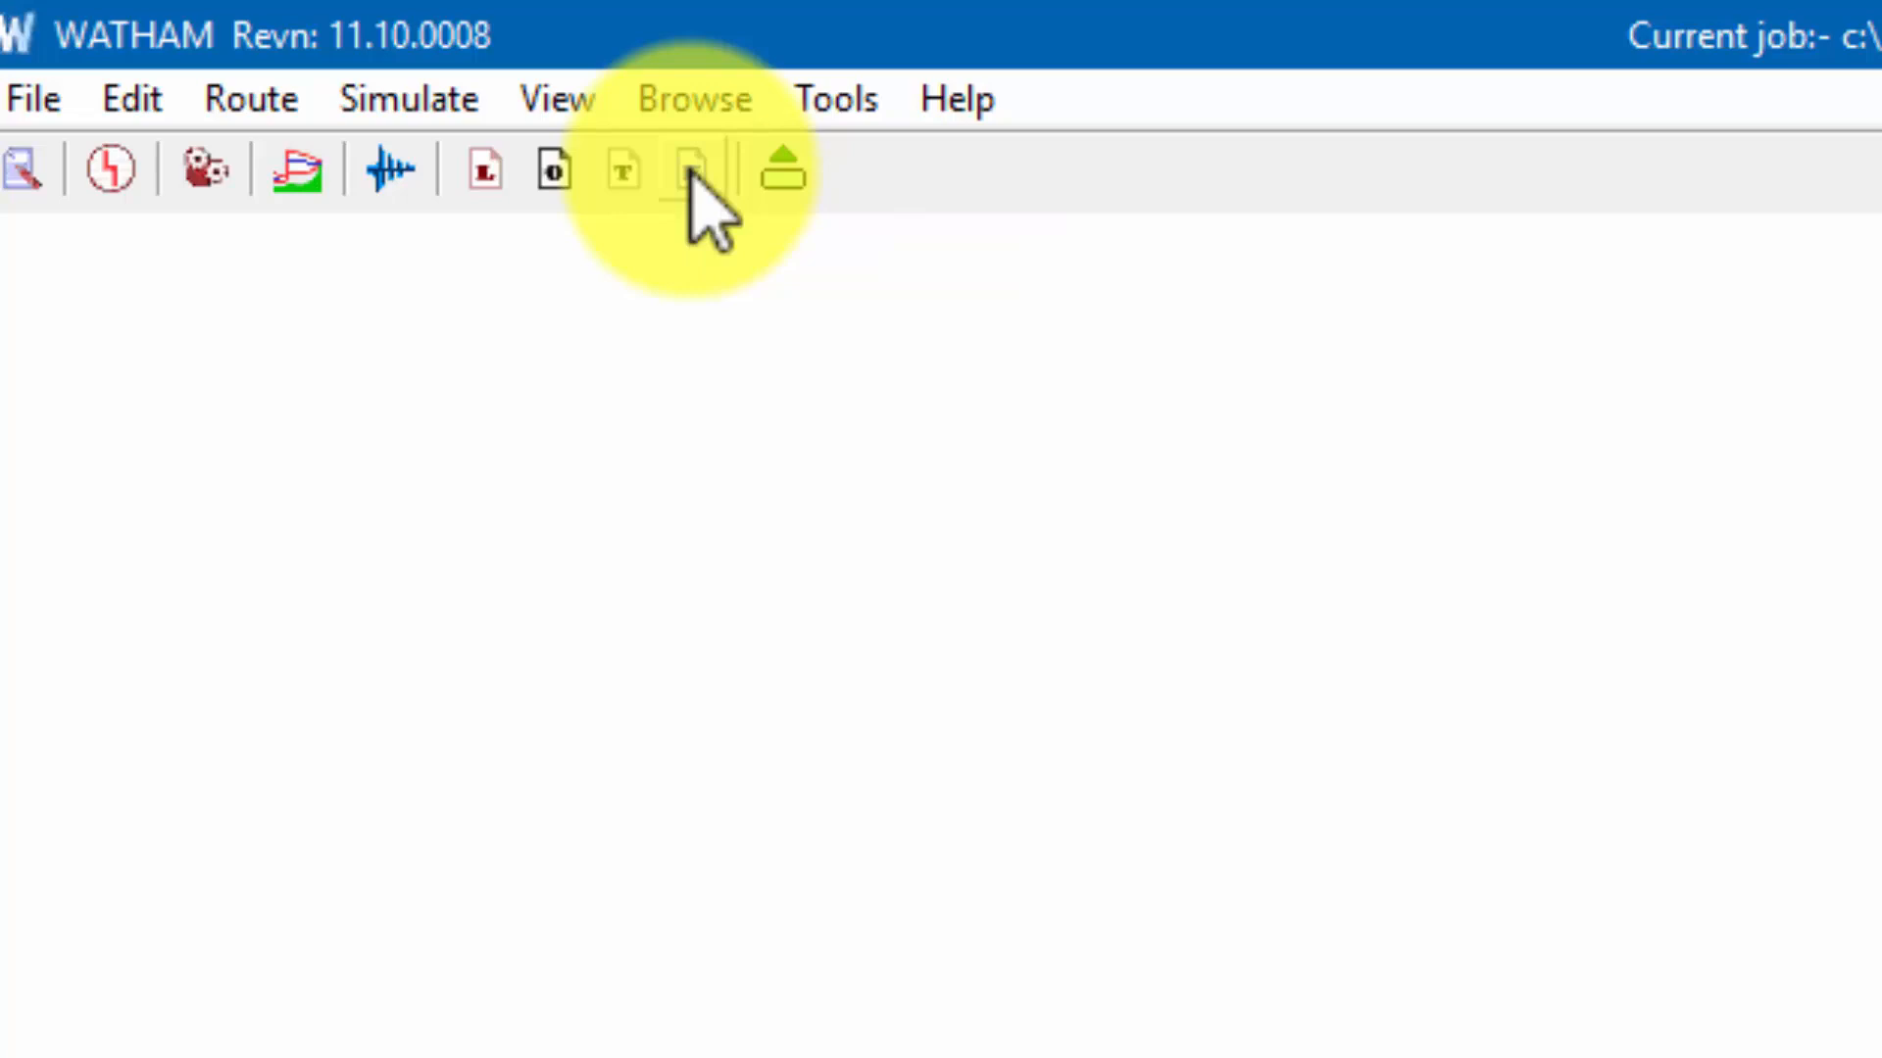
{"action": "left_click", "coordinate": [34, 98]}
{"action": "left_click", "coordinate": [102, 1019]}
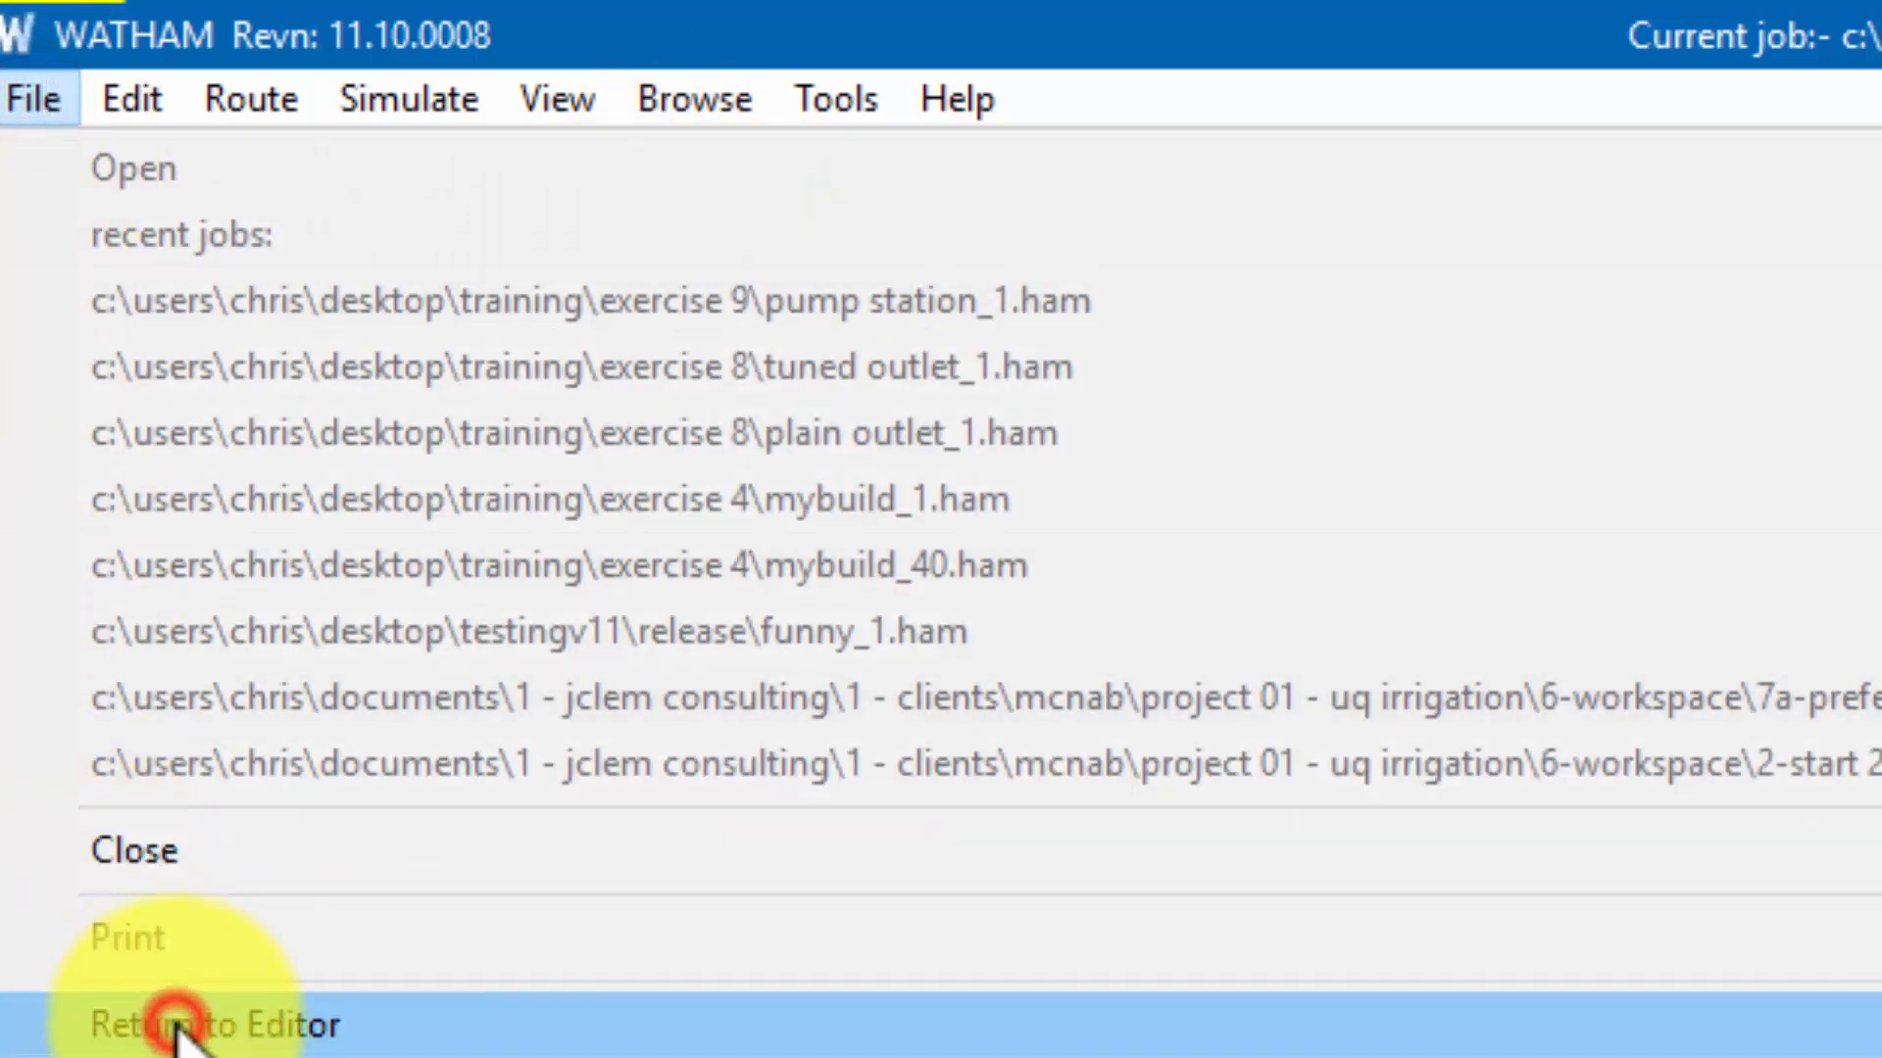